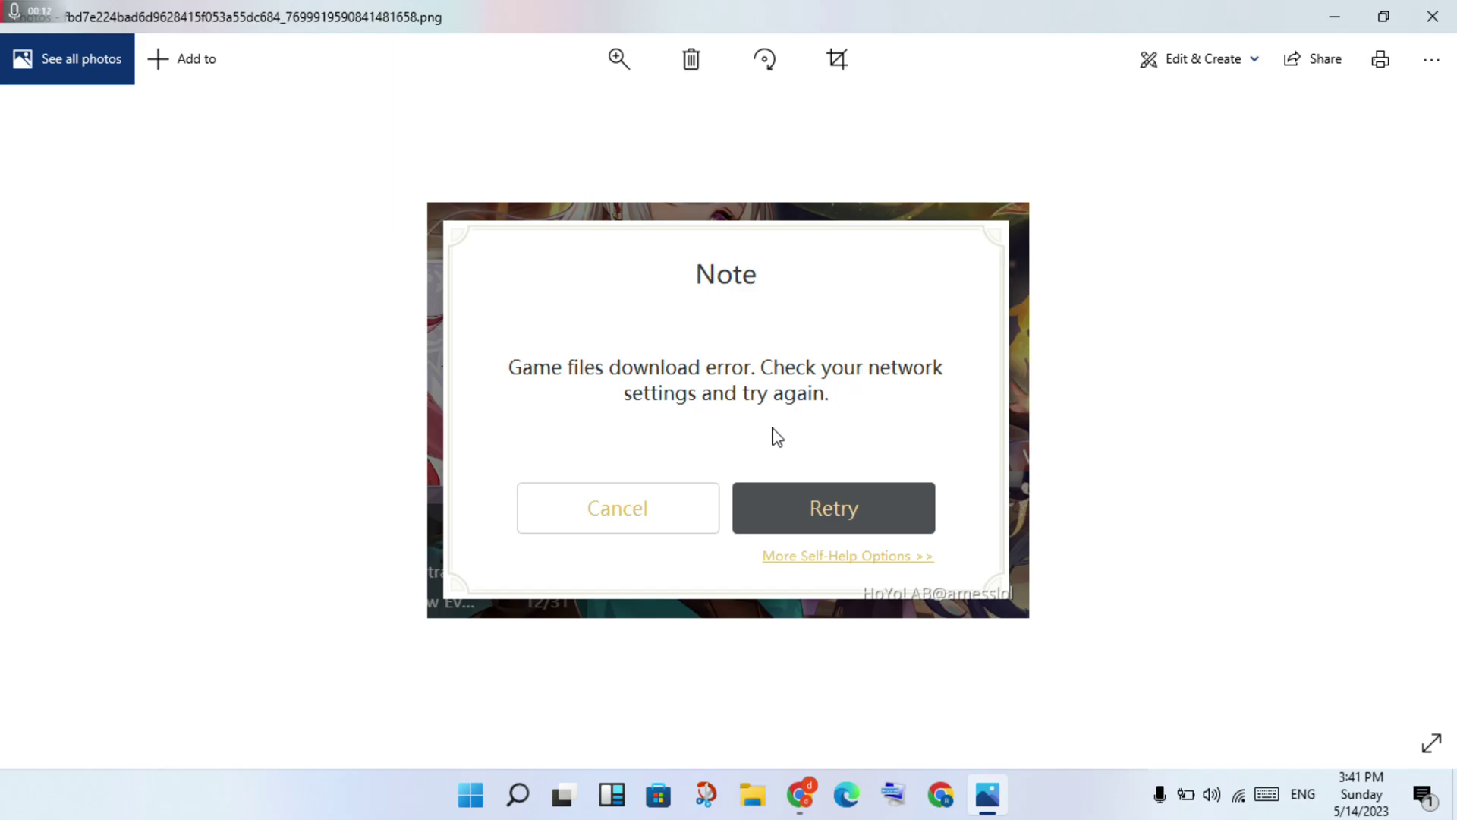
- Close the Photos viewer showing the game-files download error screenshot
click(1432, 16)
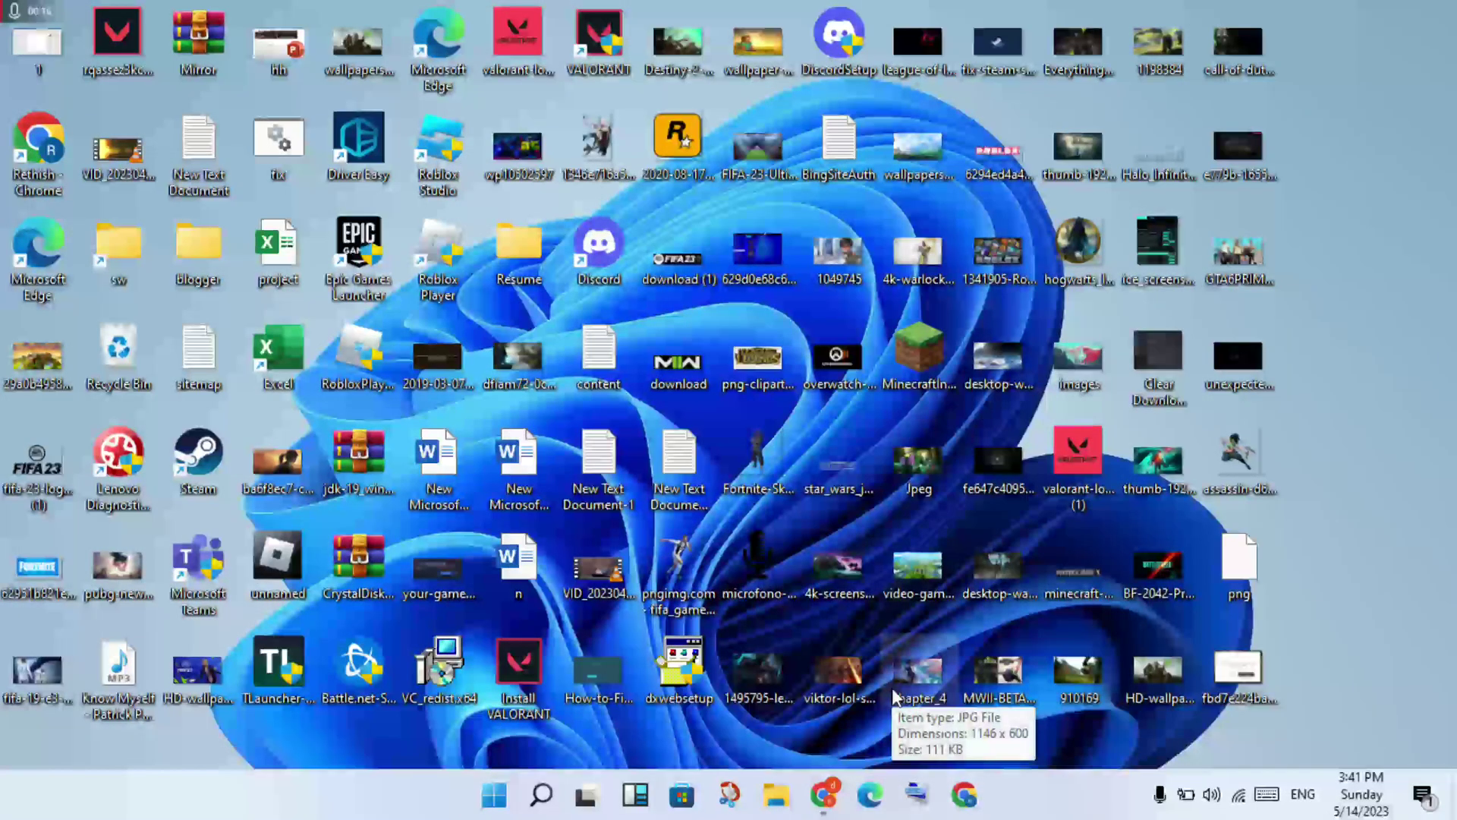
- Search Windows for 'device manager' and launch Device Manager from the results
click(542, 796)
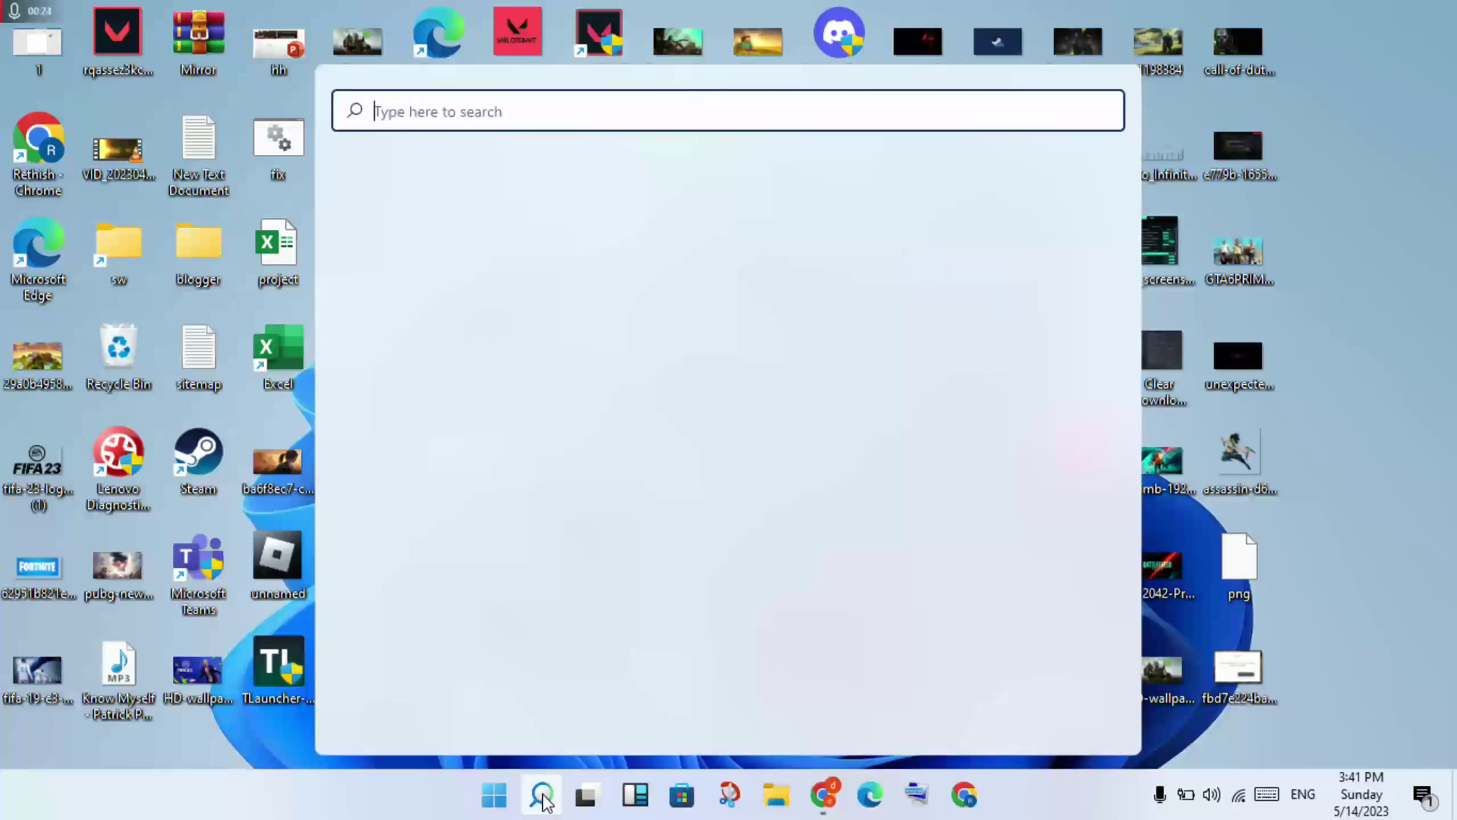
text(de)
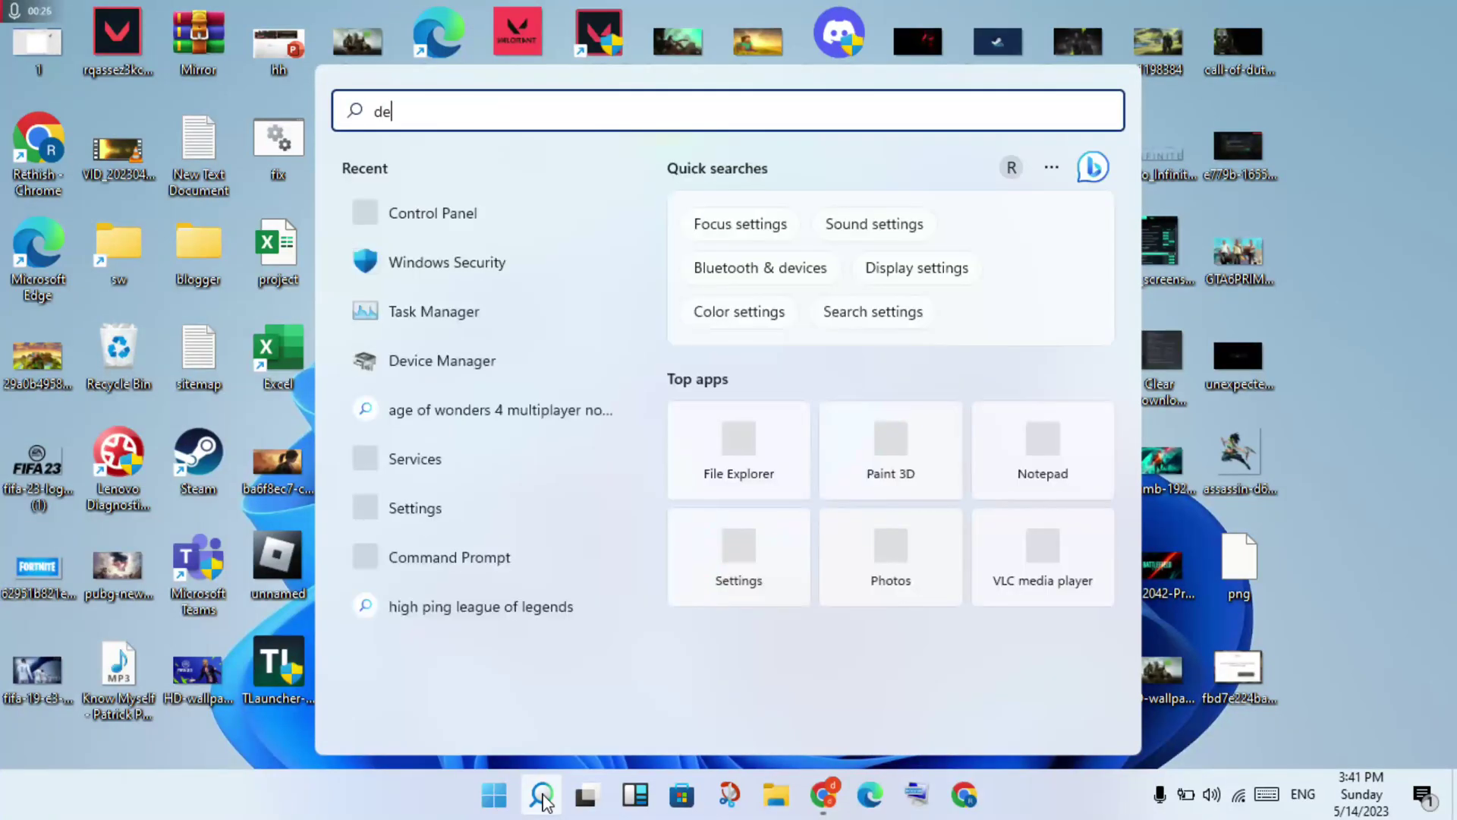
text(vice )
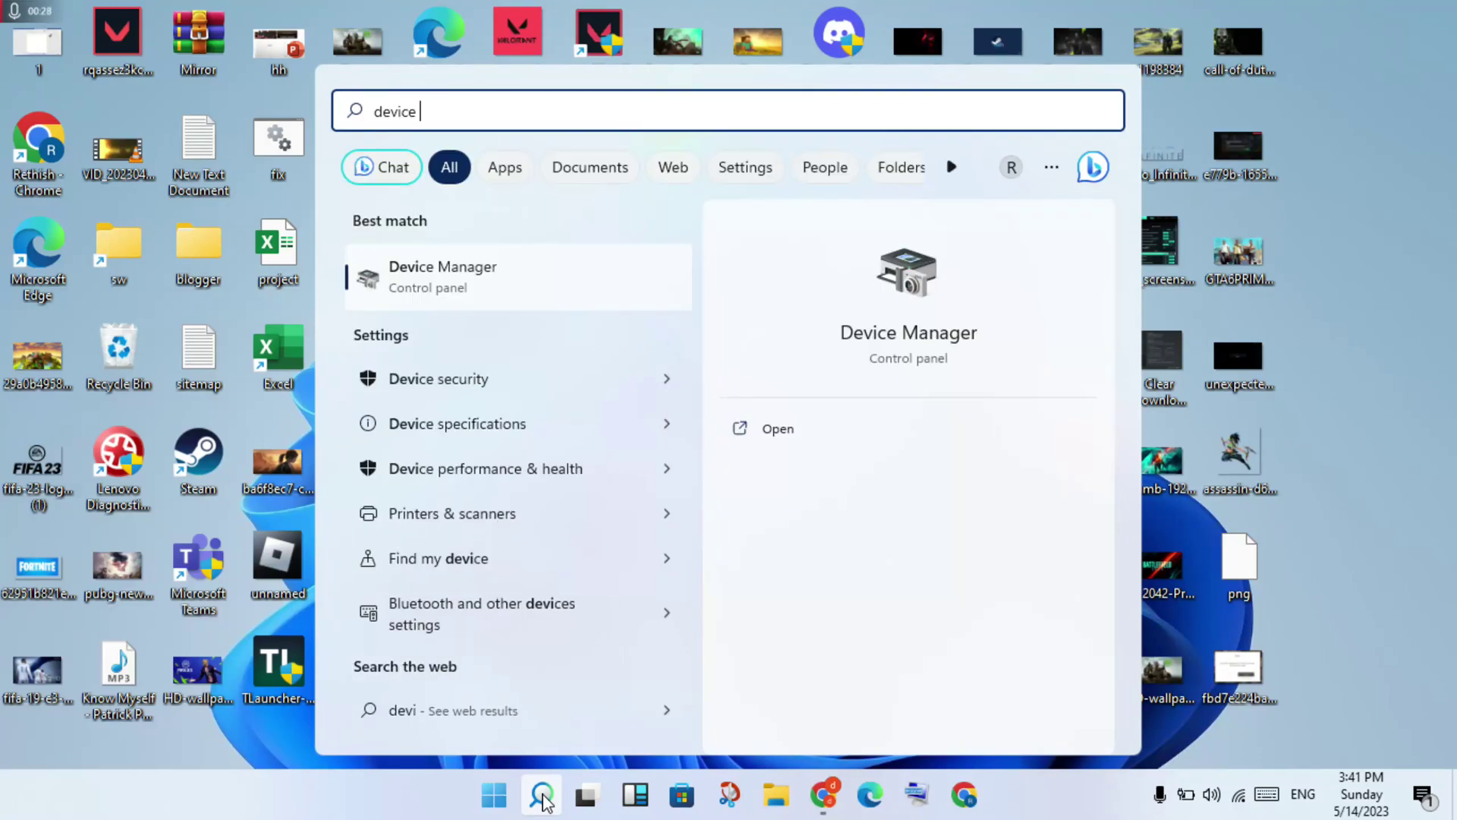
text(mana)
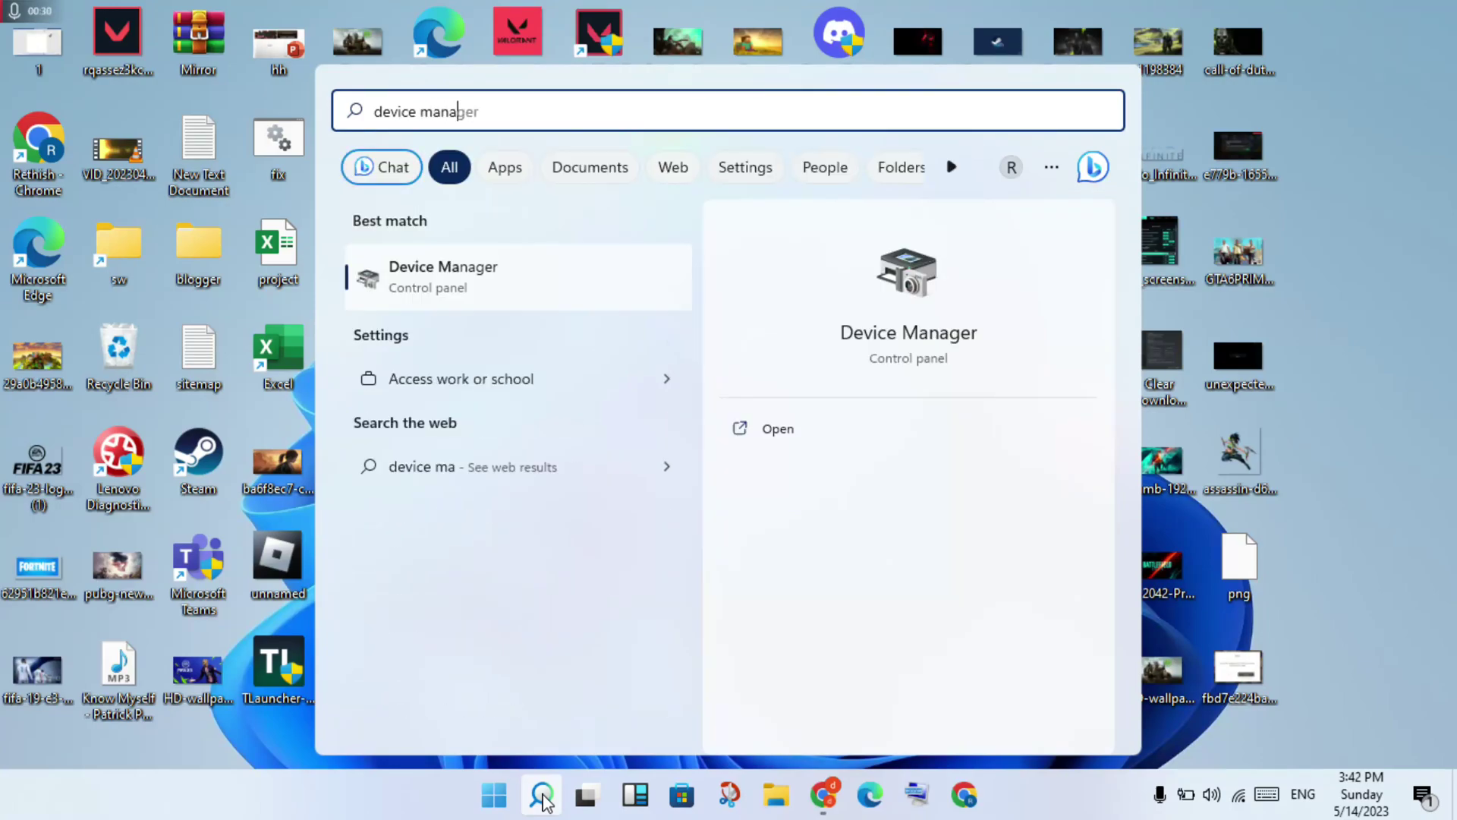
text(ger)
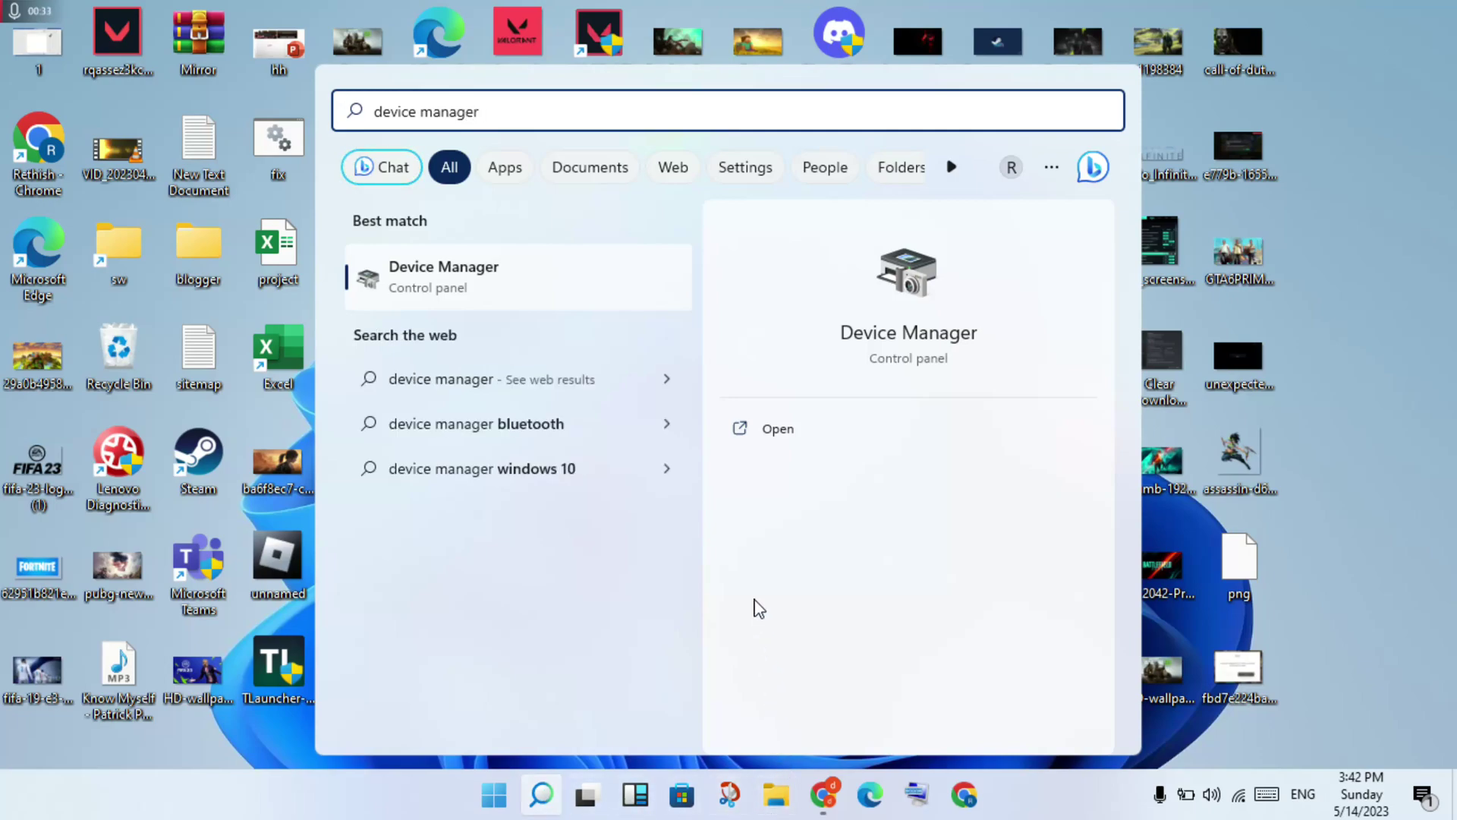
click(793, 428)
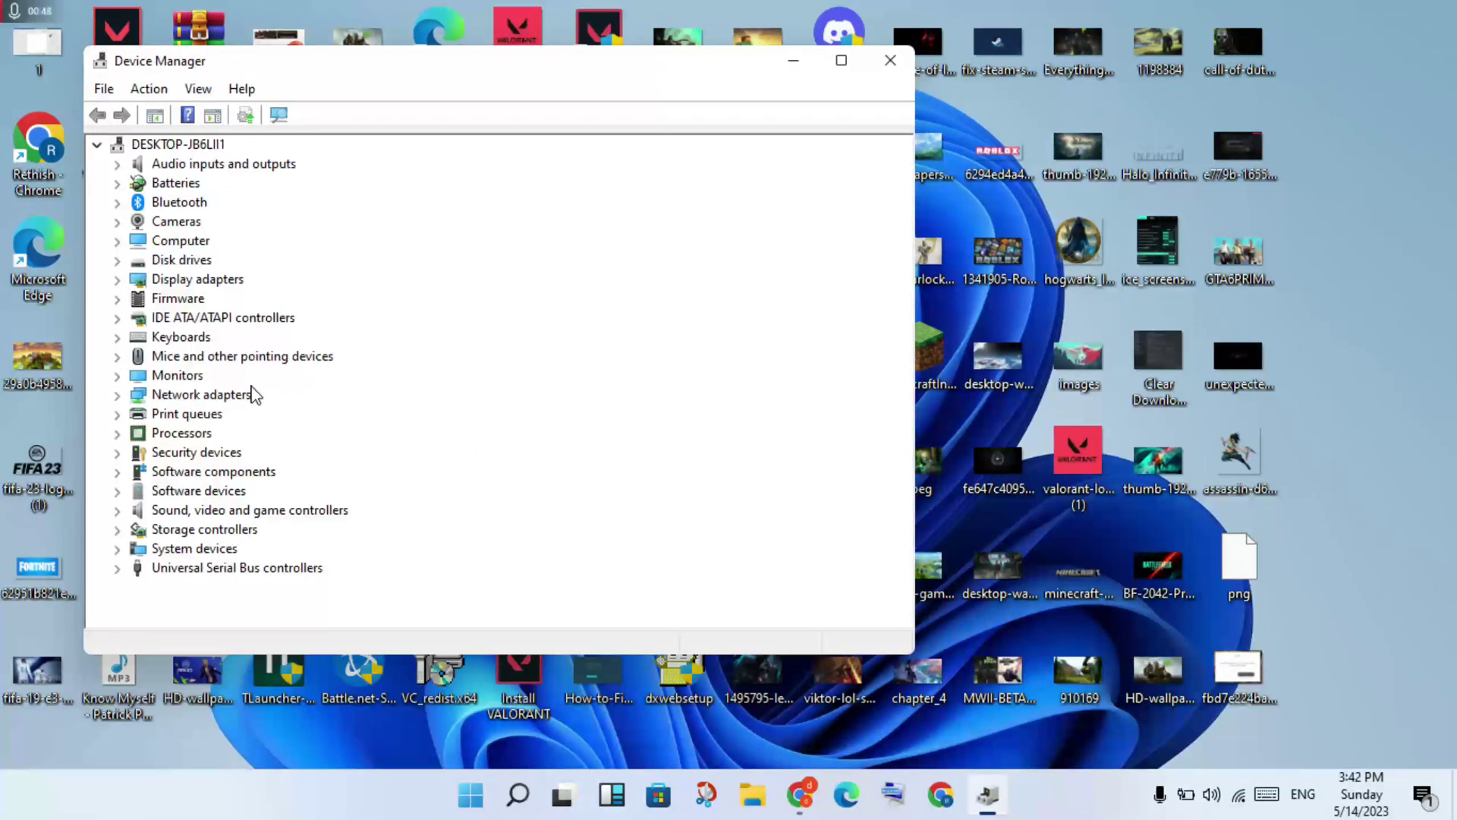
- Auto-search for a newer Qualcomm Atheros QCA9377 driver, confirm it's current, and close Device Manager
double_click(238, 398)
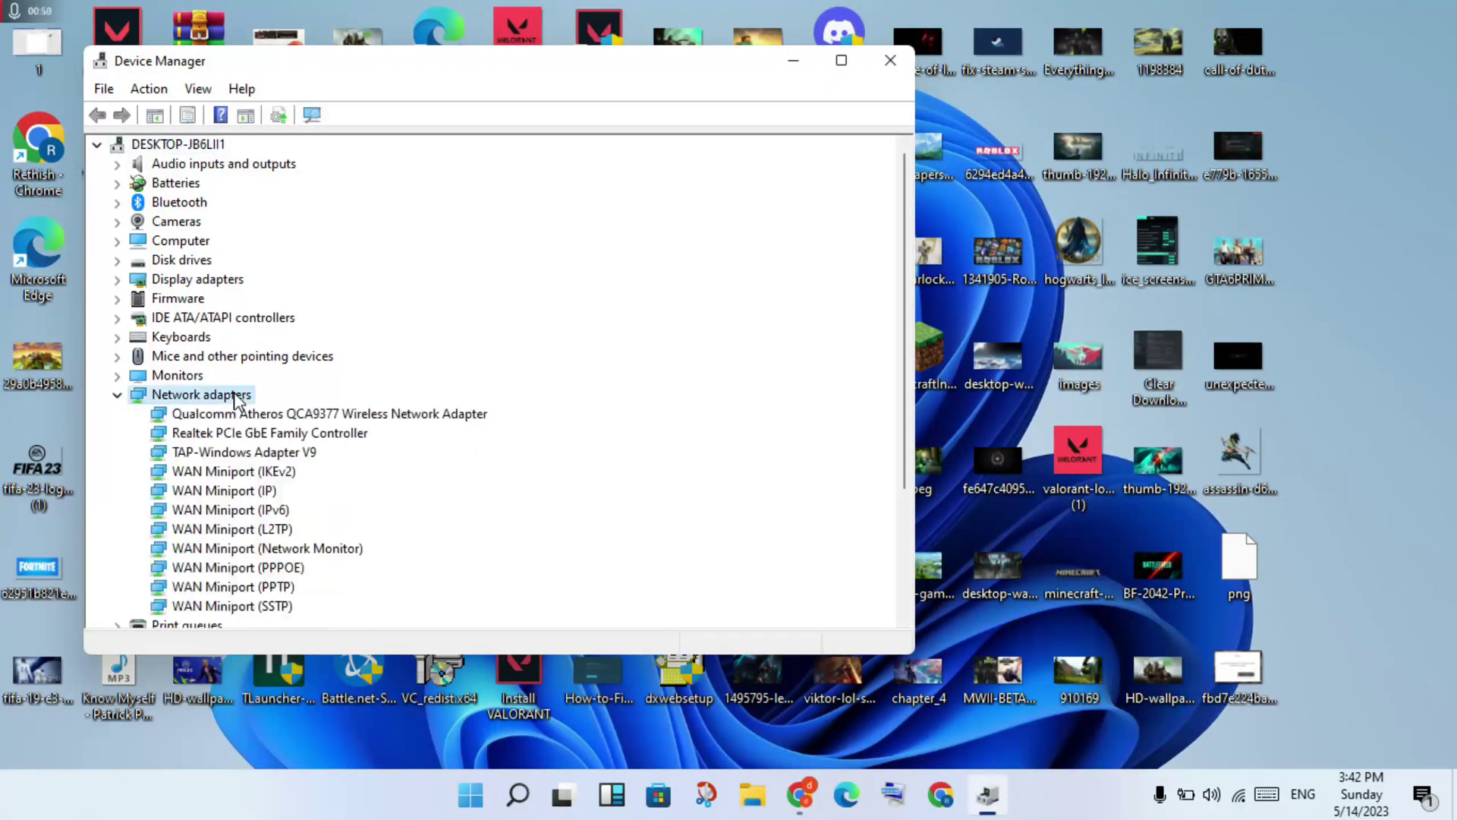
right_click(377, 421)
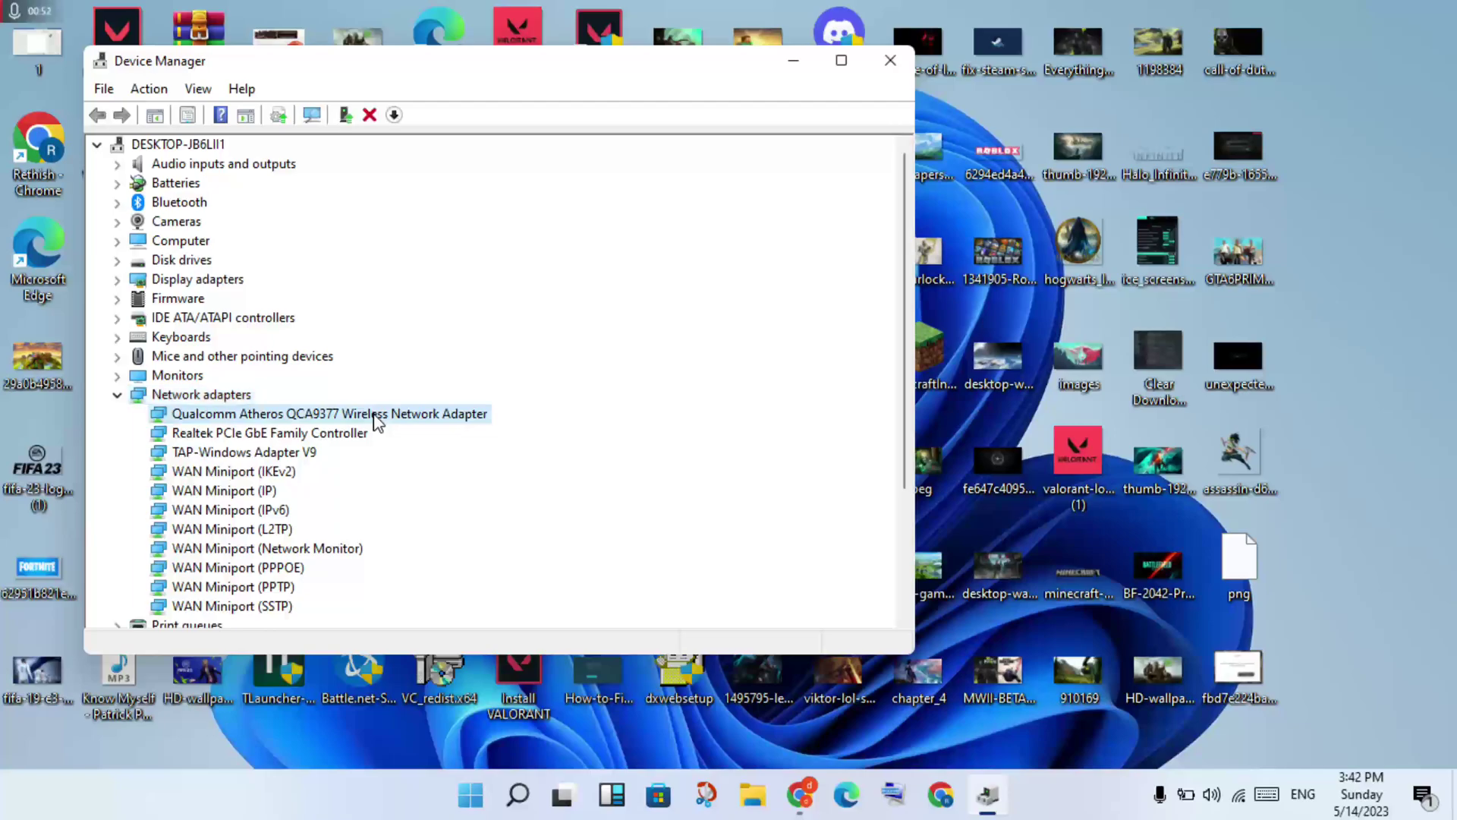
click(438, 429)
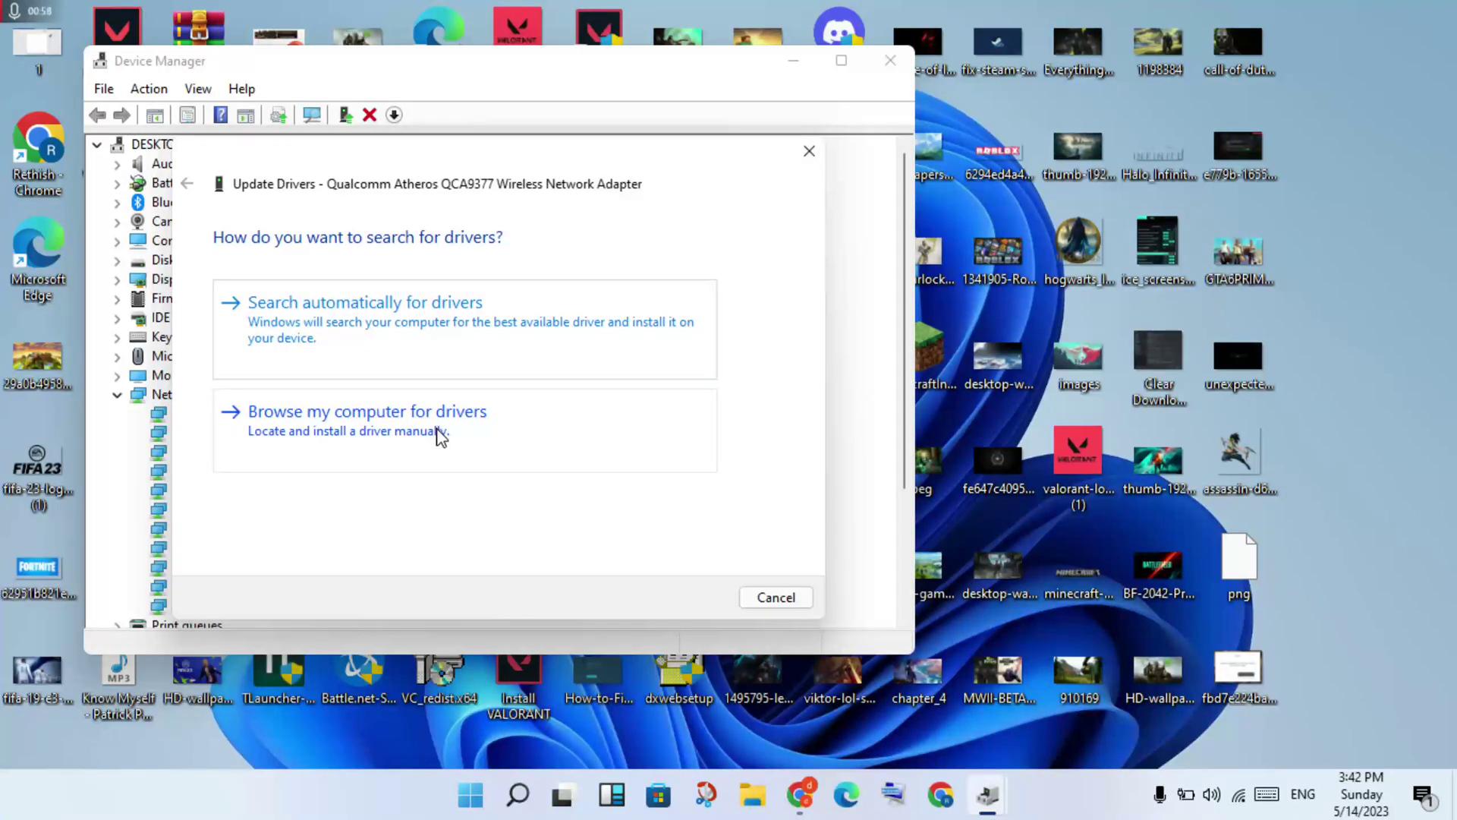
click(414, 331)
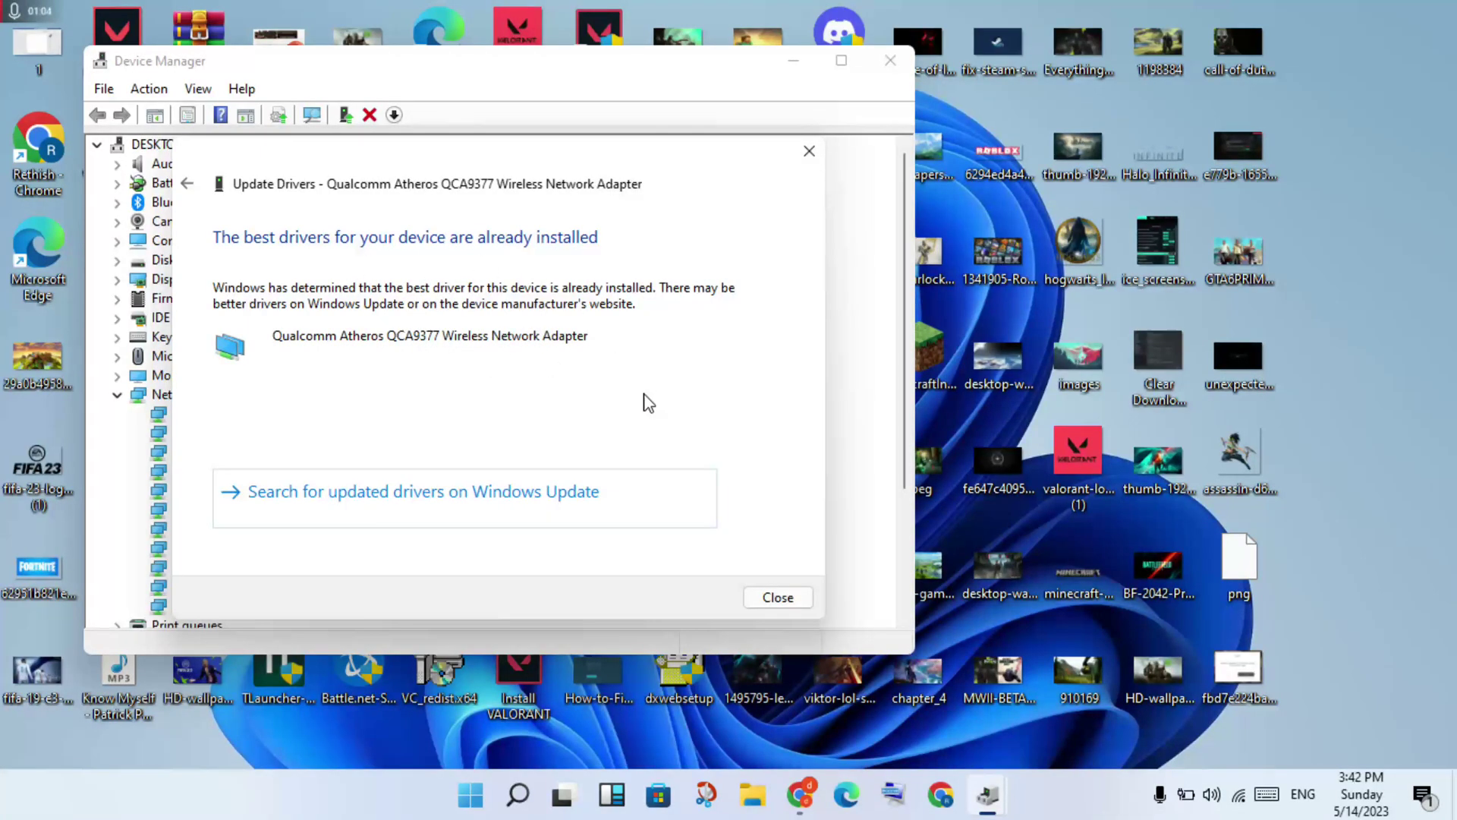
click(777, 598)
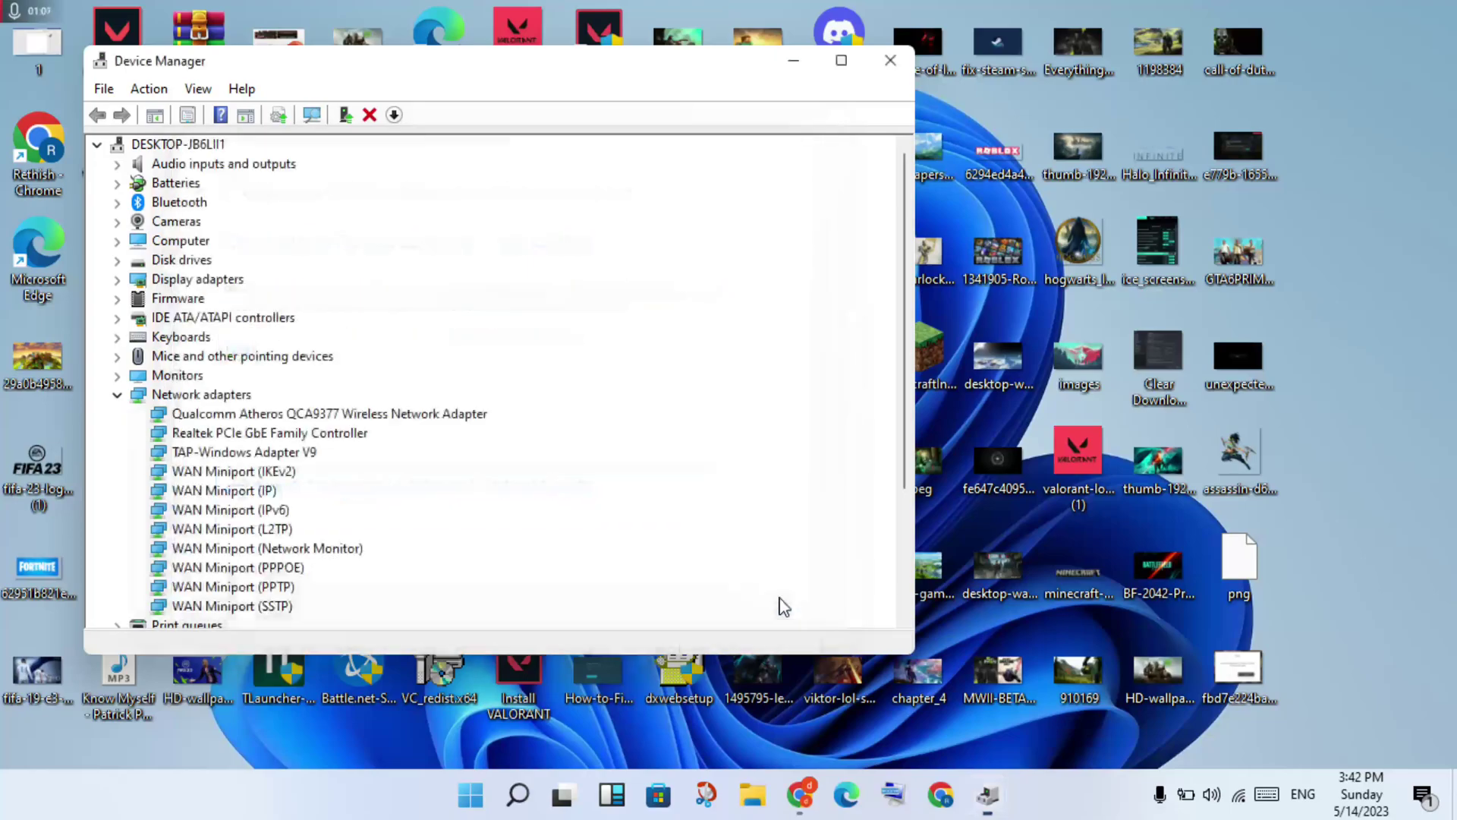
click(899, 70)
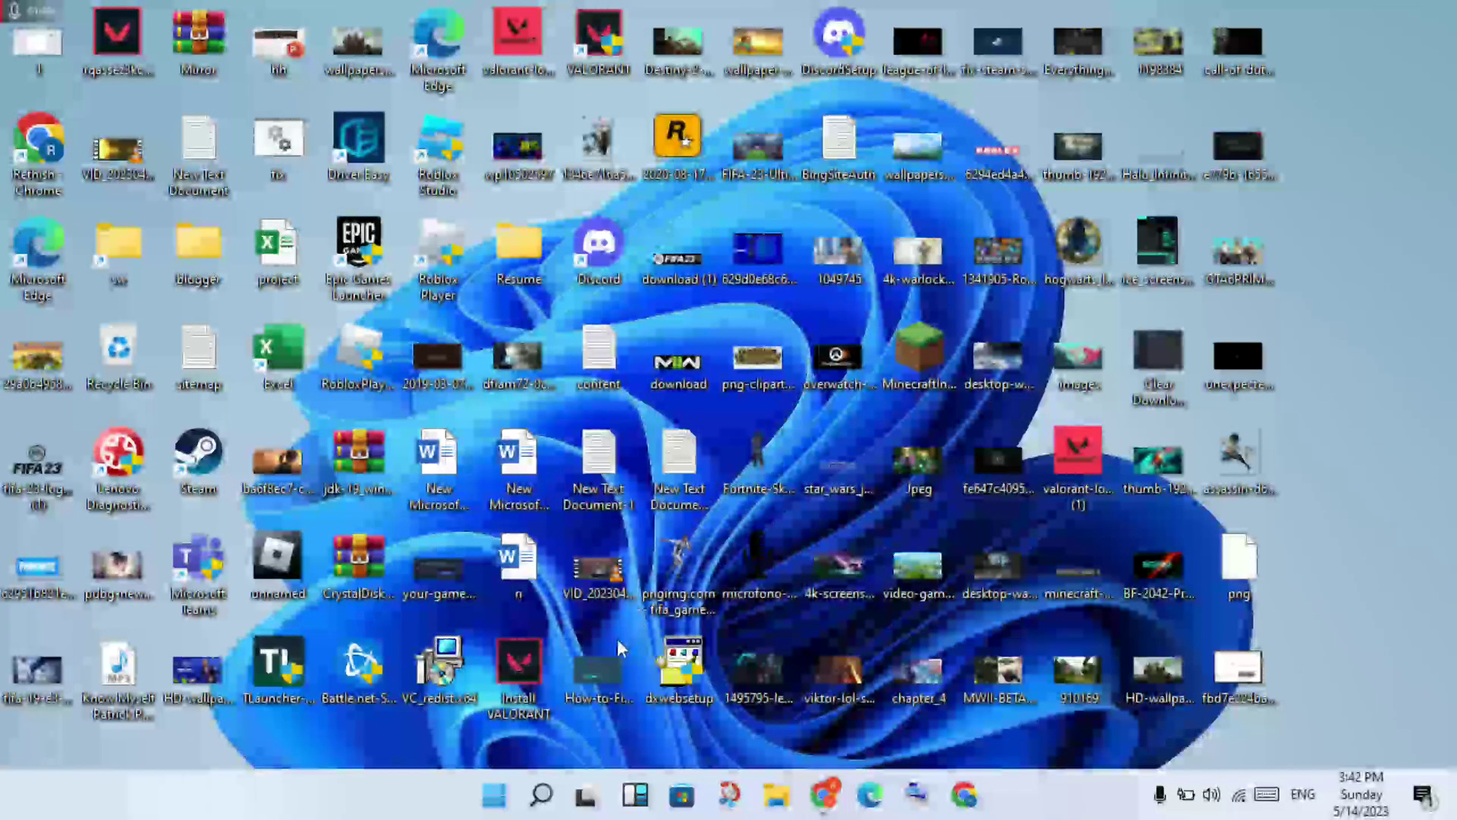
- Search Windows for 'contr' and open Control Panel from the results
click(542, 797)
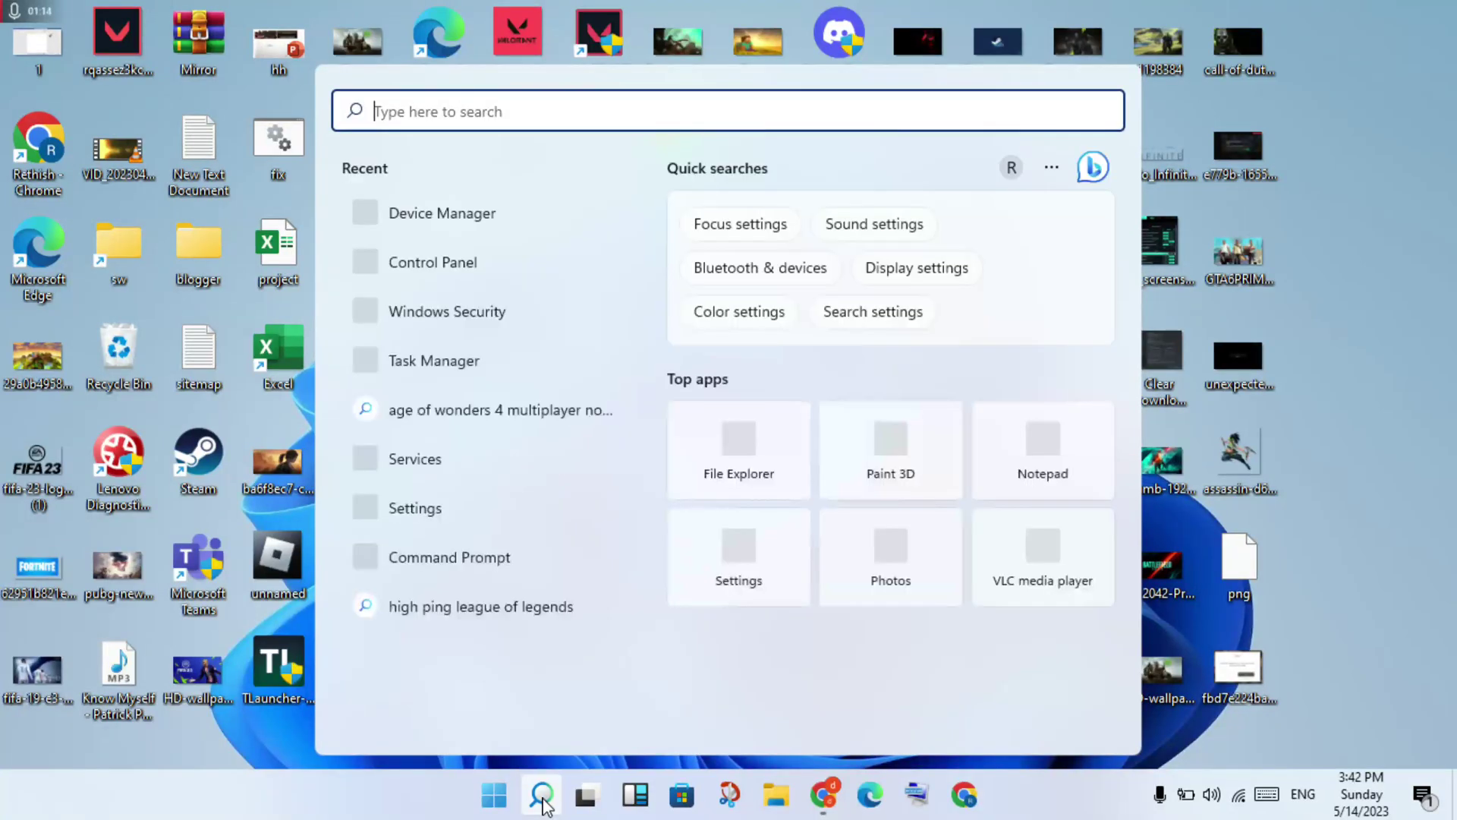
text(c)
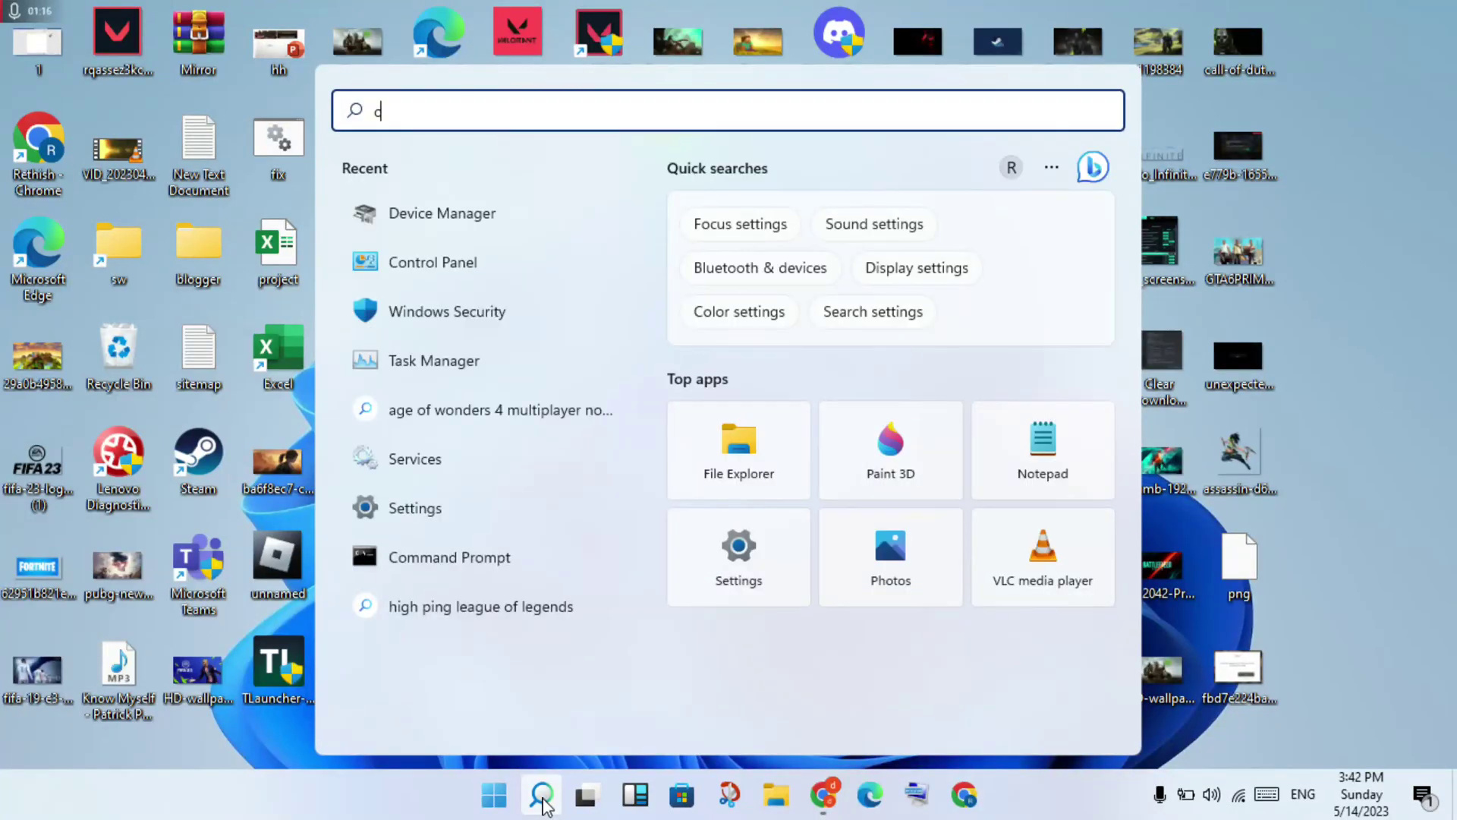
text(ontr)
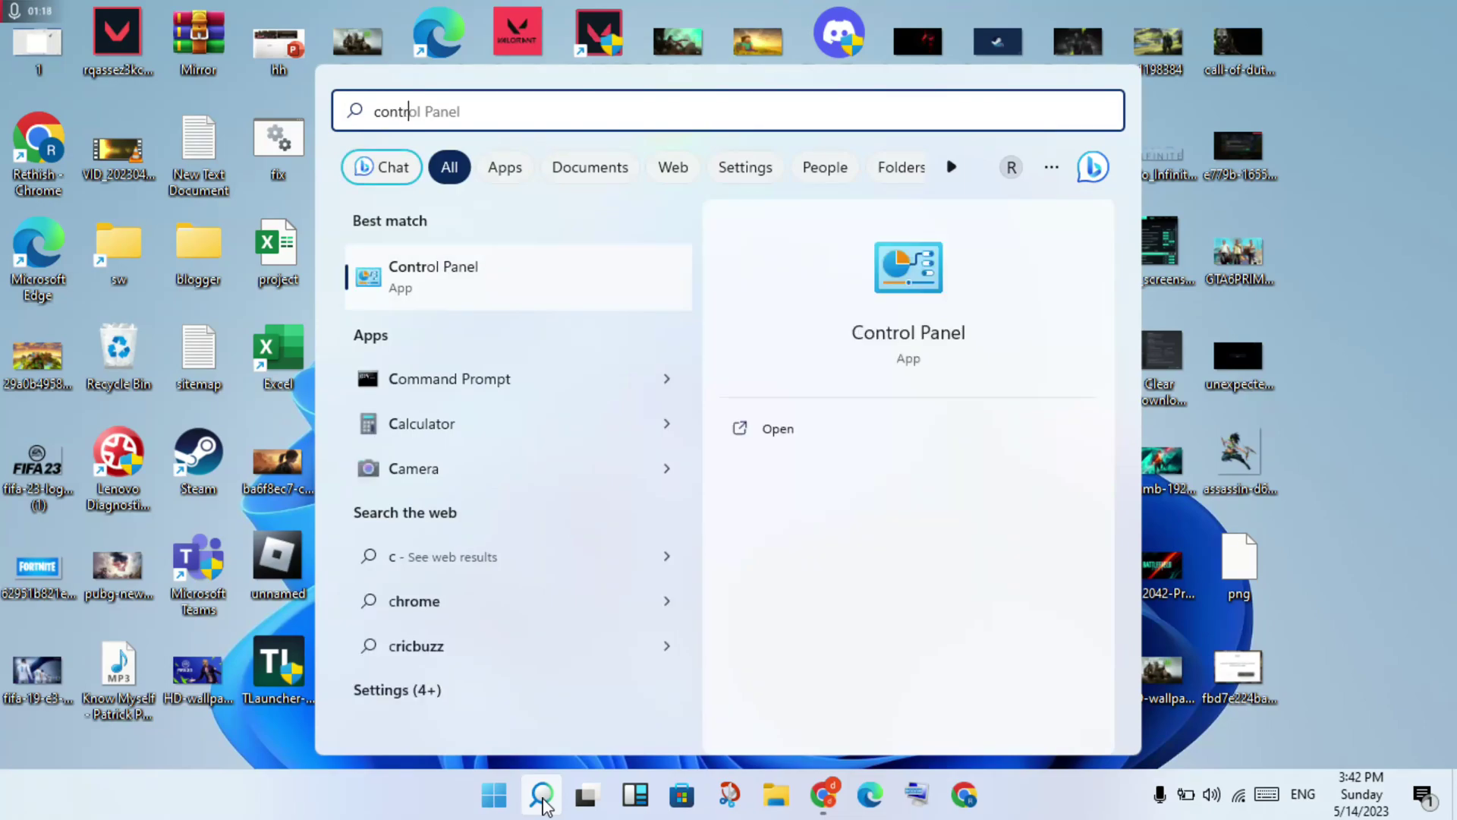
click(797, 431)
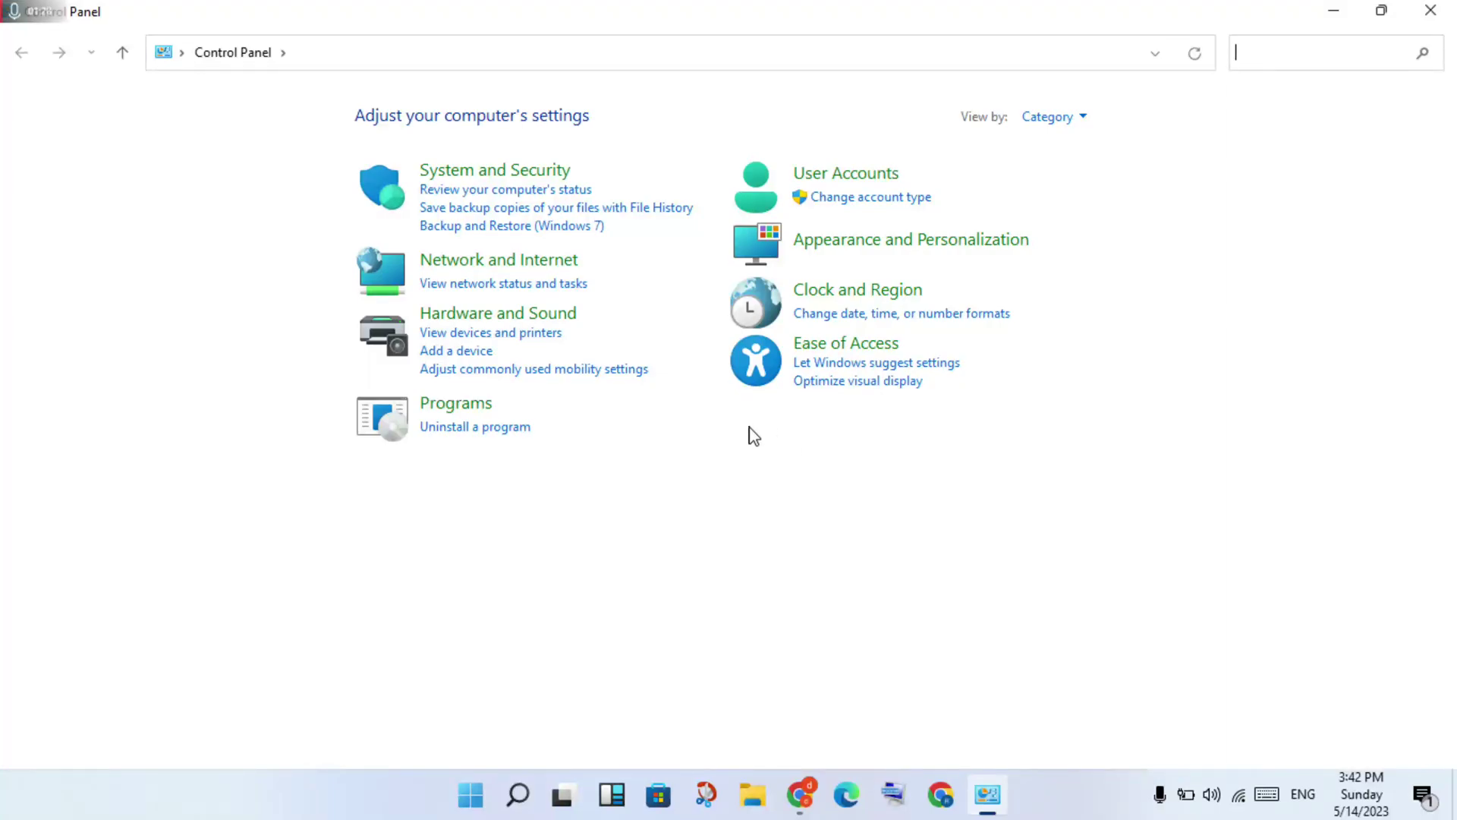
- Open the Wi-Fi (Redmi 8) connection's status and properties from Network and Sharing Center
click(549, 285)
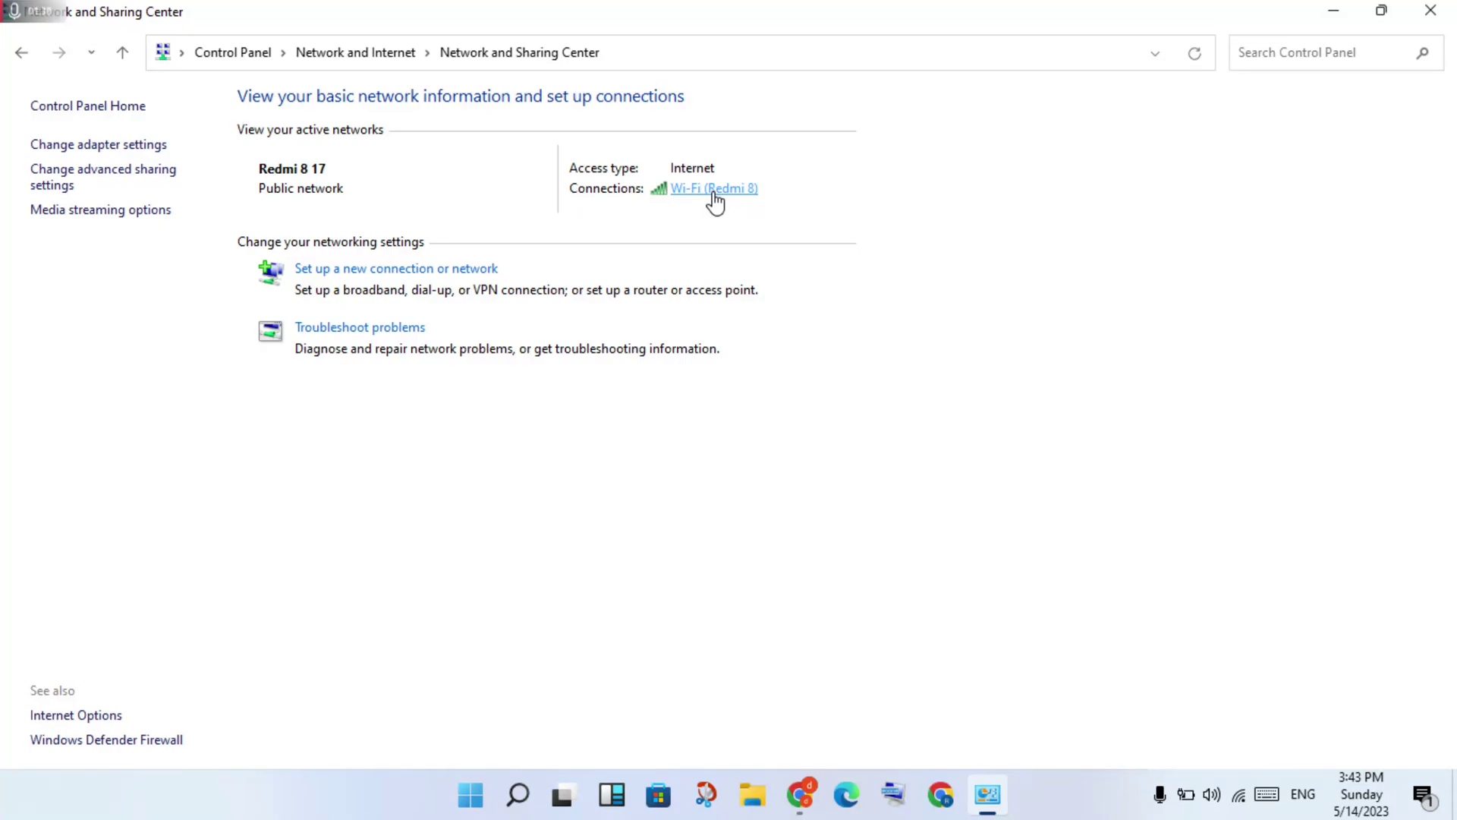
click(714, 193)
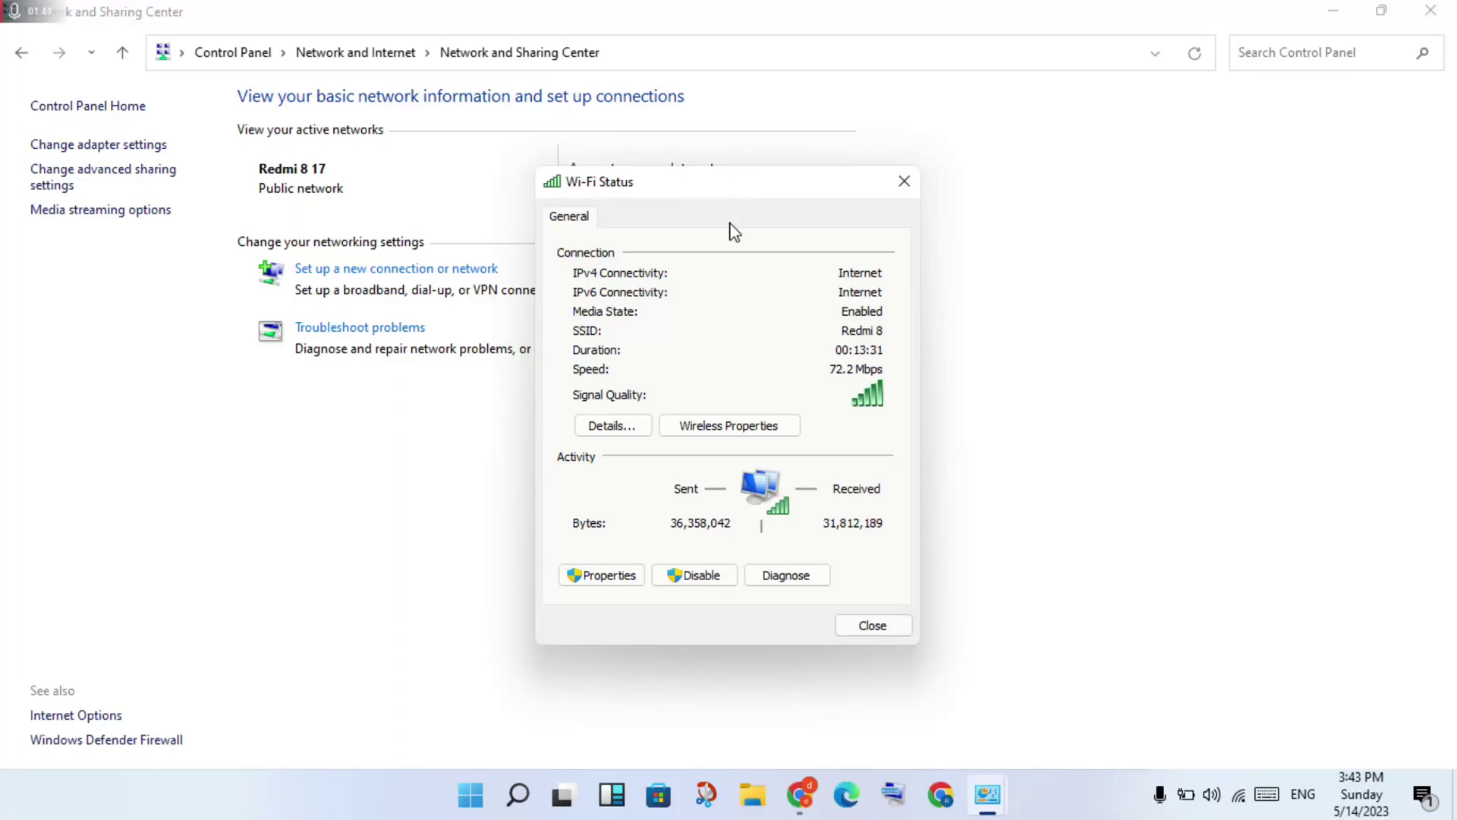
click(609, 575)
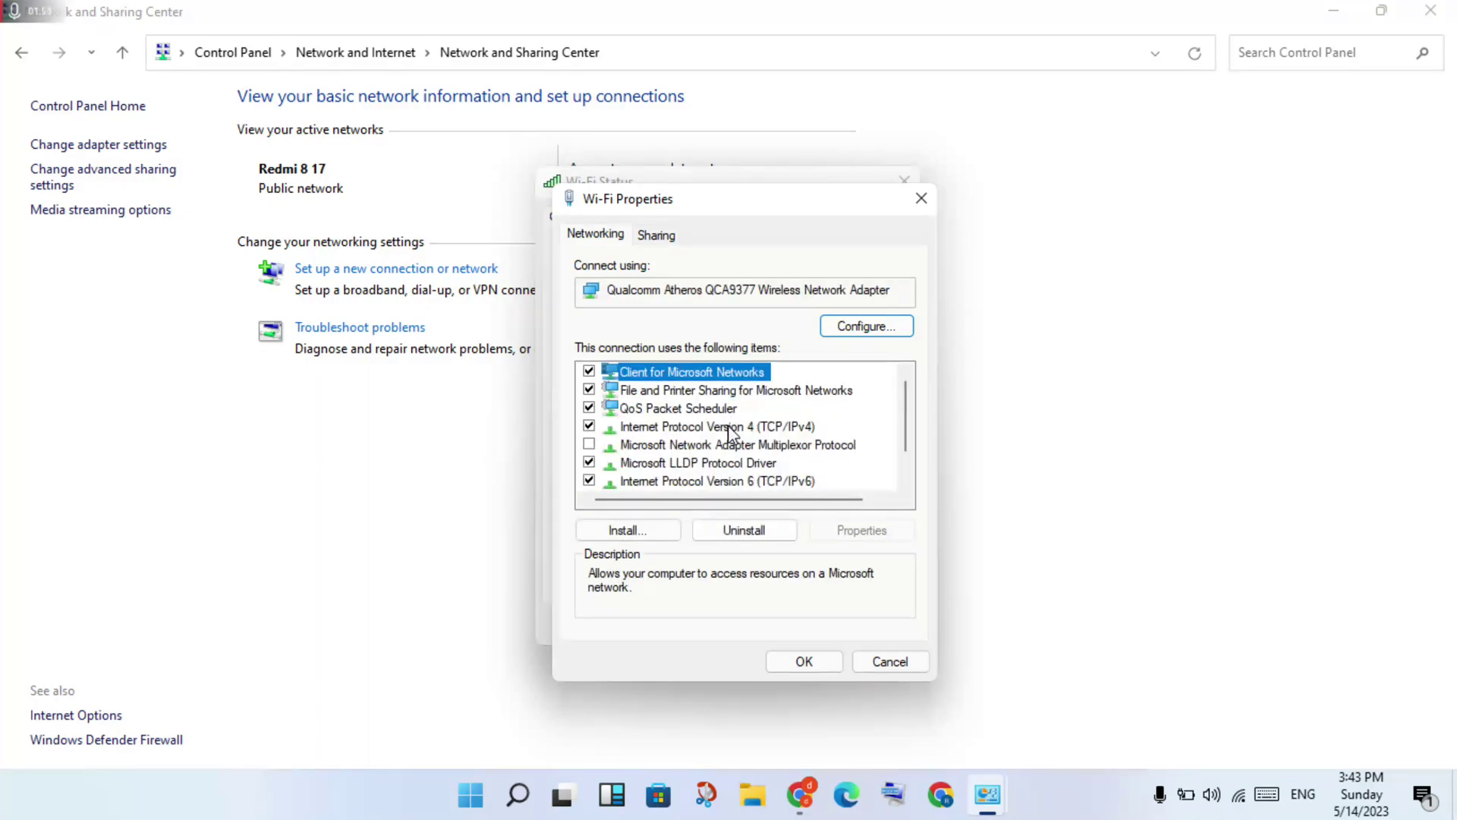
- Set the Wi-Fi TCP/IPv4 DNS servers to 8.8.8.8 and 8.8.4.4, then close all network windows
click(730, 424)
click(863, 530)
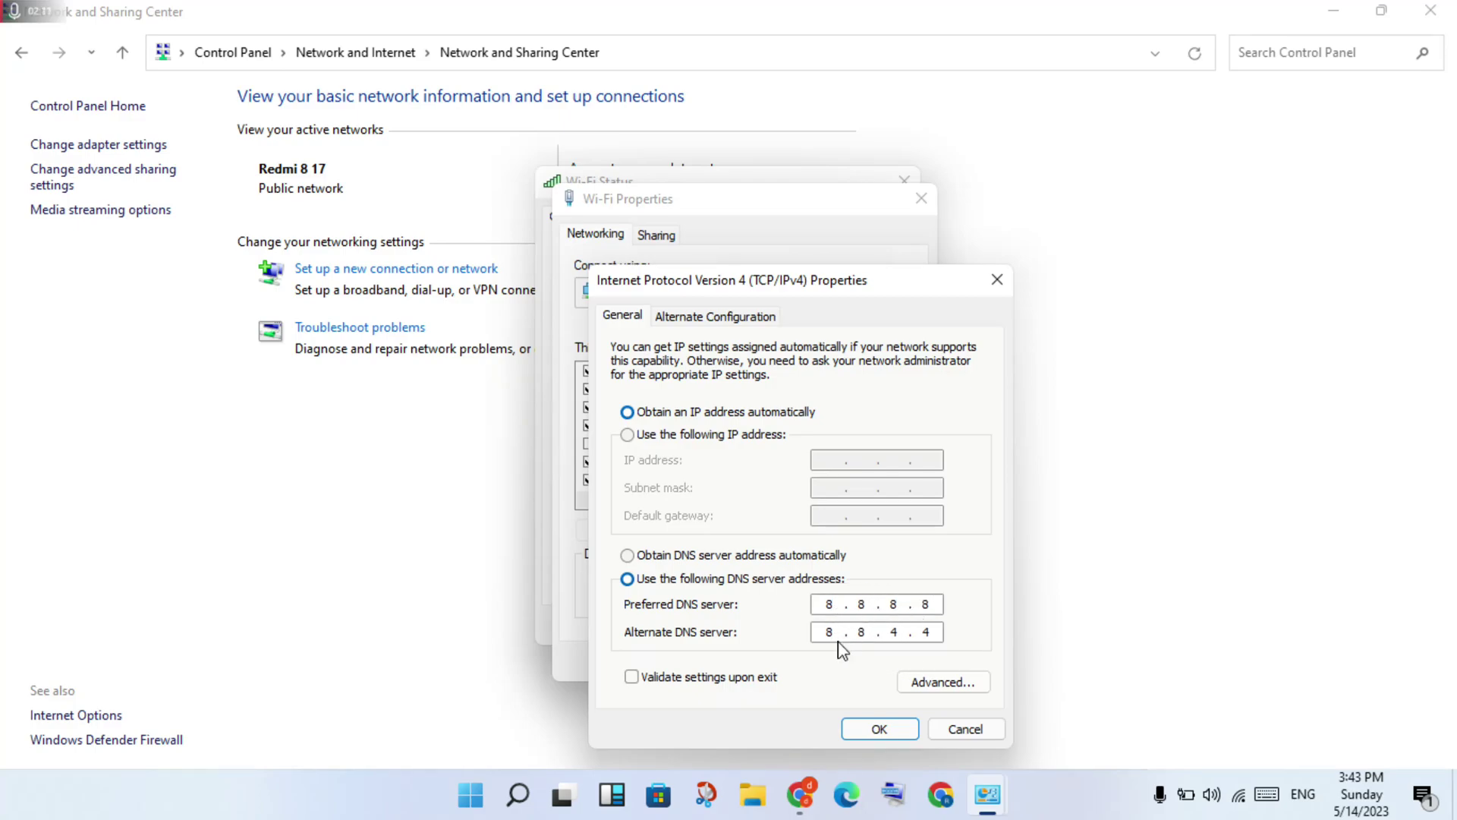
click(880, 729)
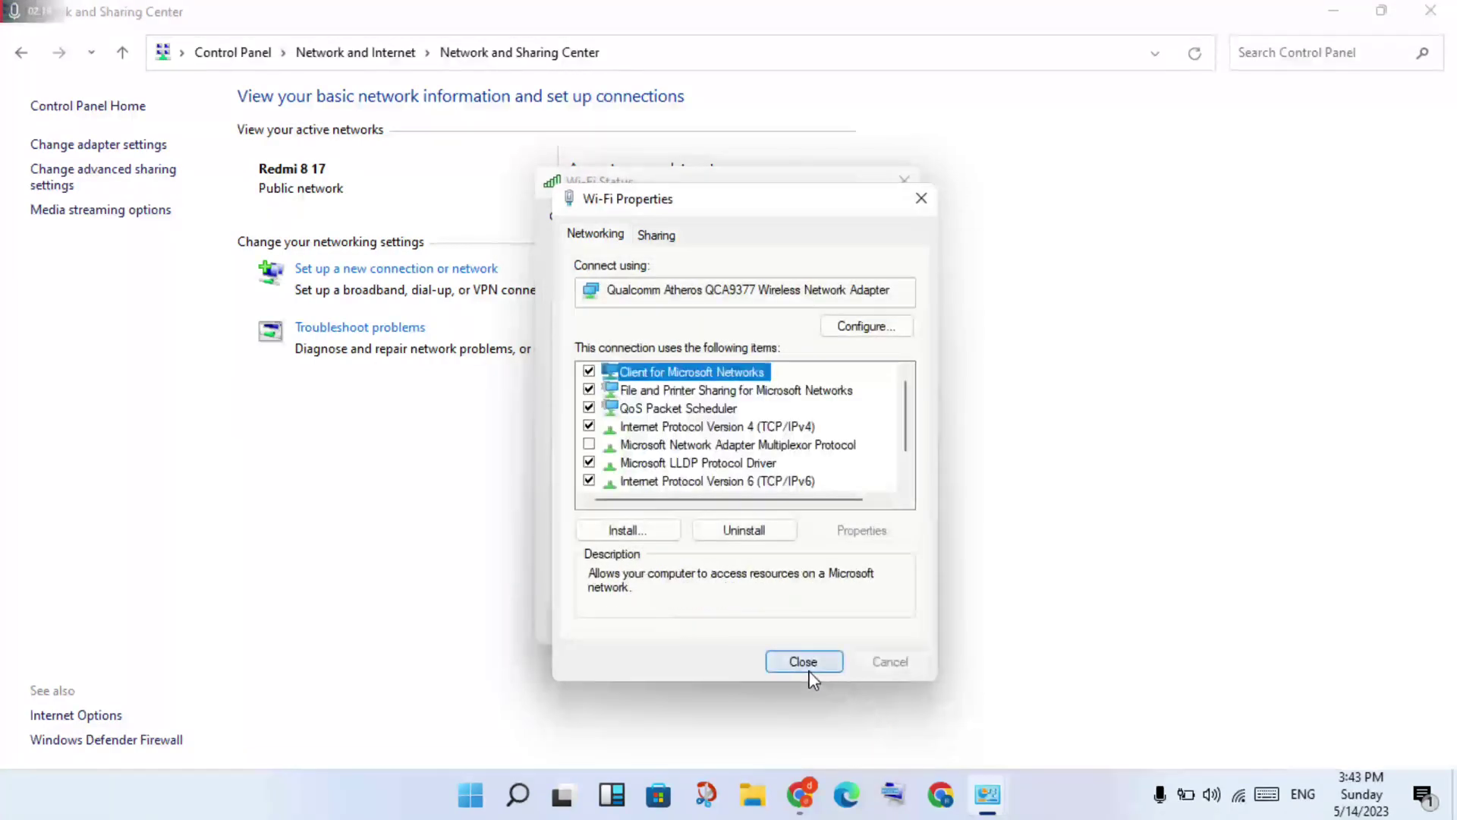
click(809, 671)
click(862, 634)
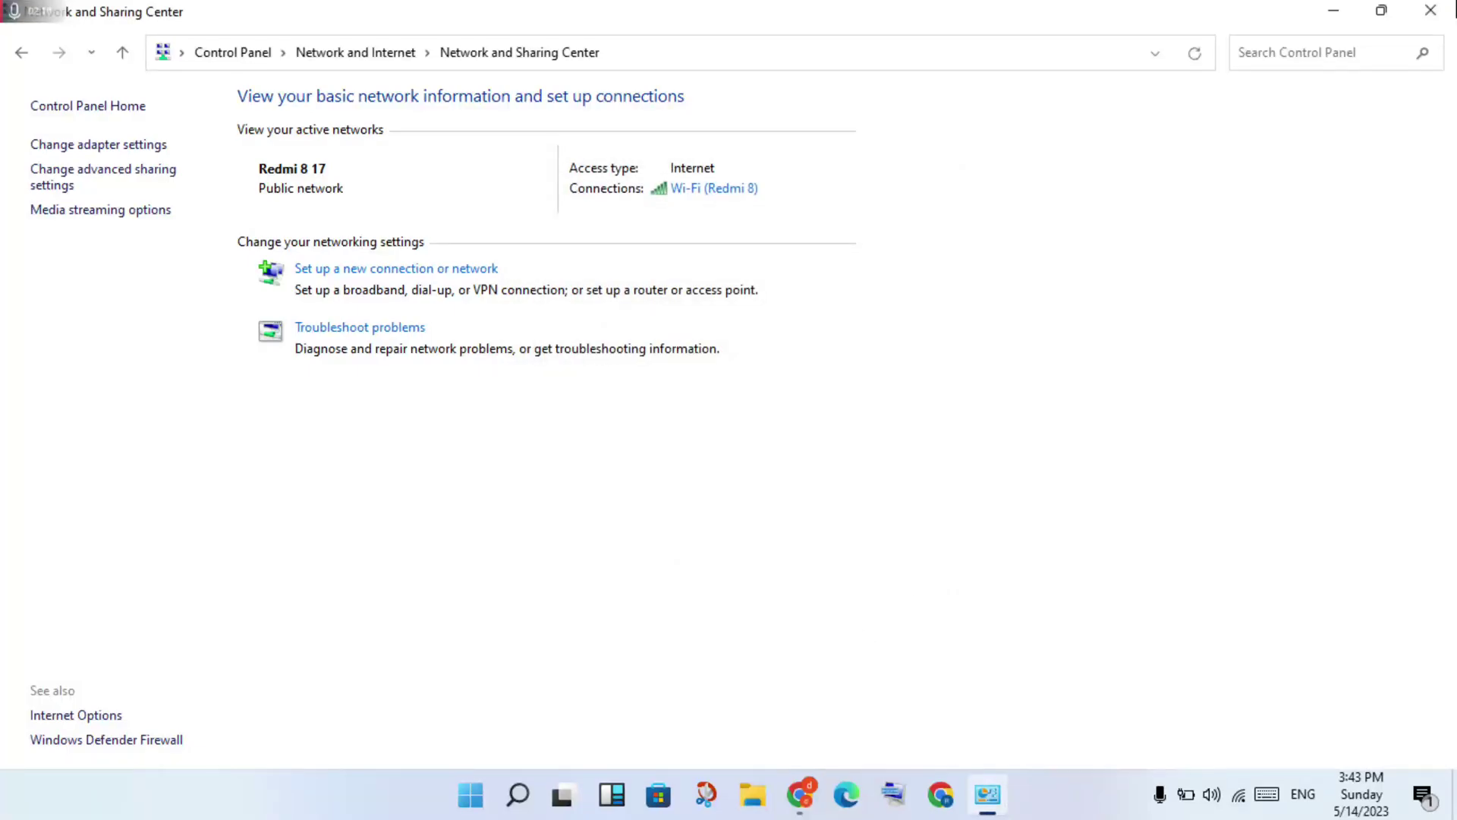
click(1431, 10)
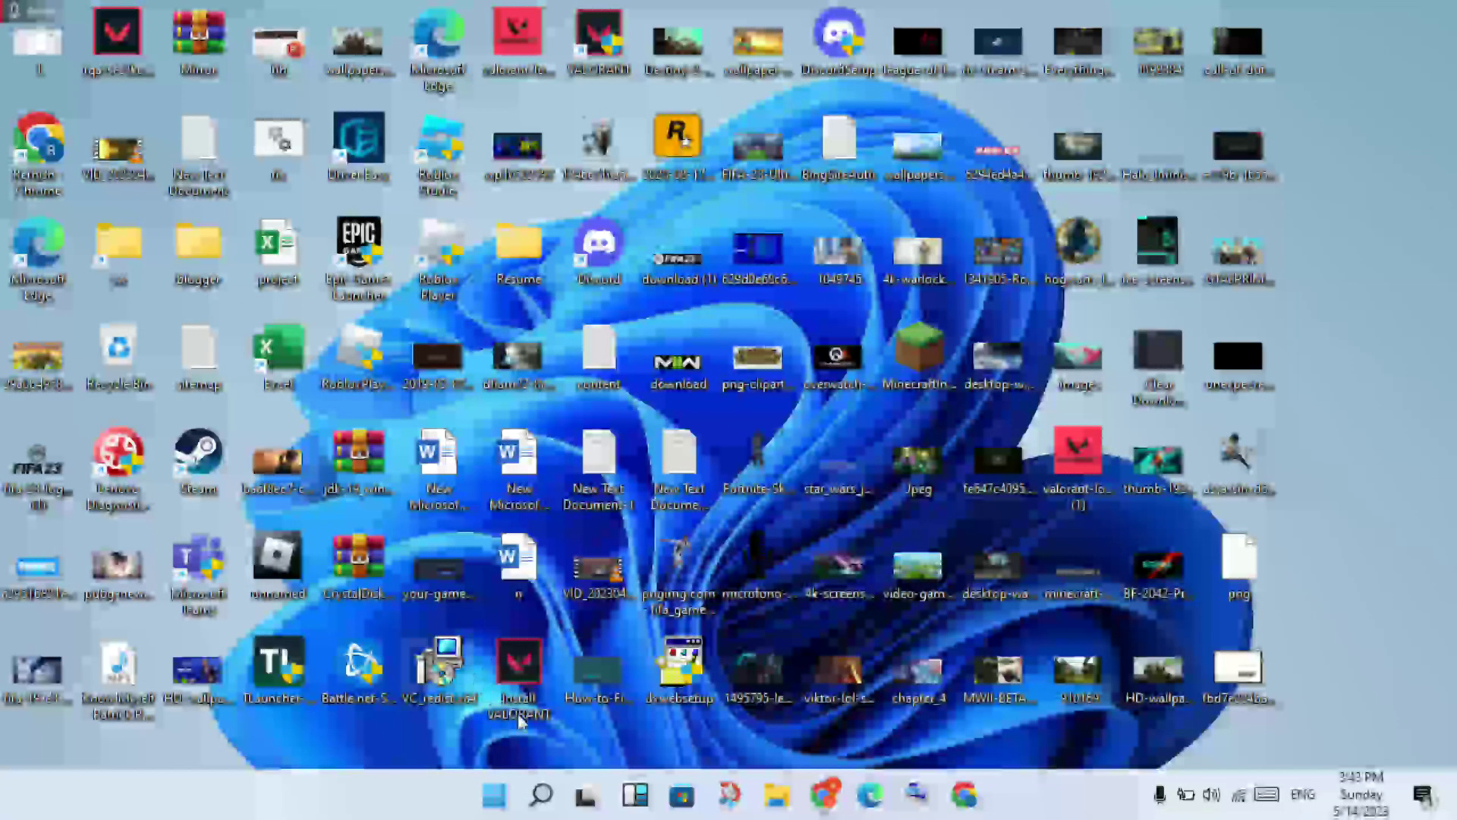
- Search Windows for 'settings' and launch the Settings app
click(542, 794)
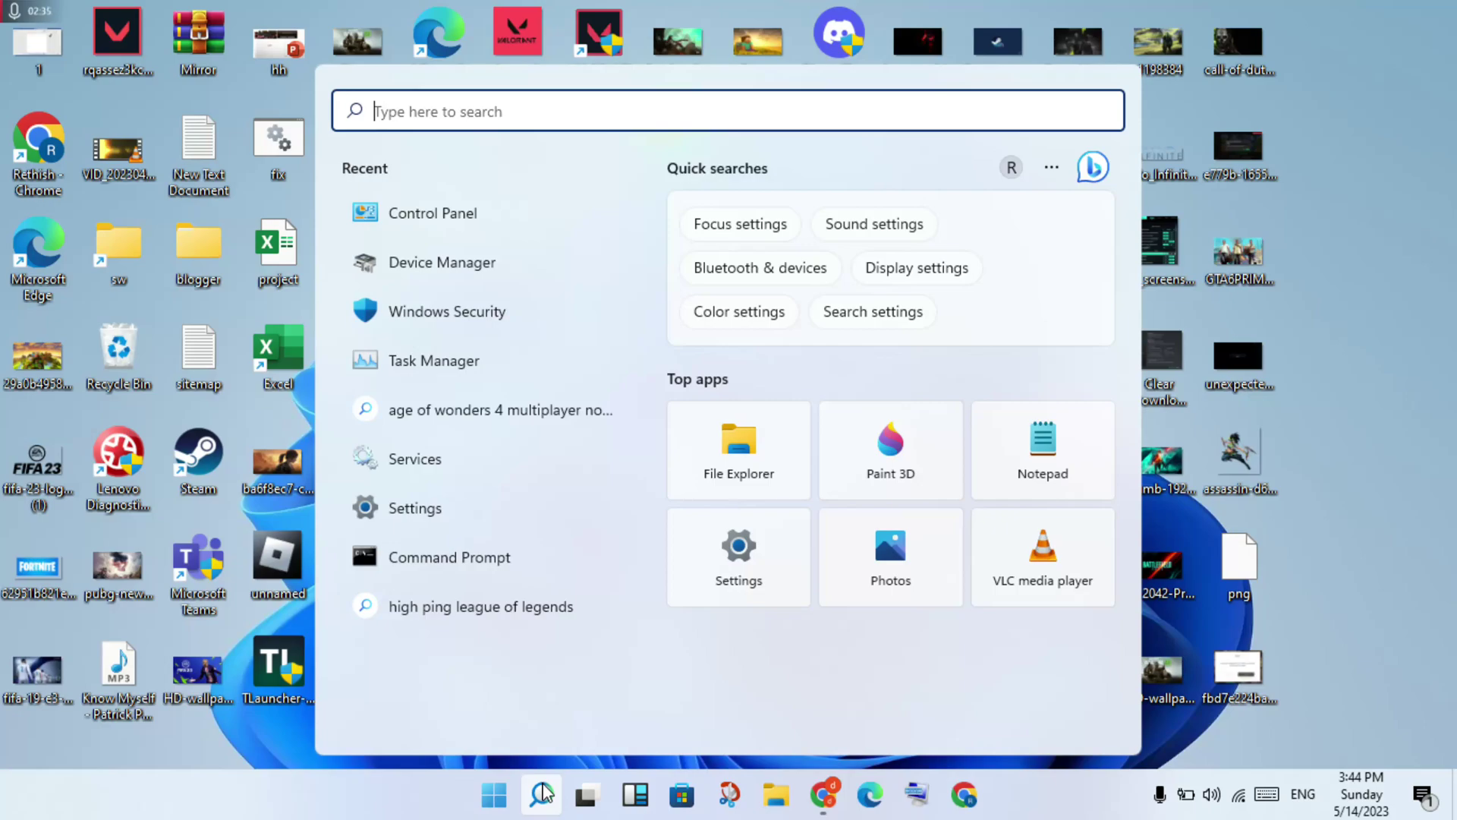
text(settings)
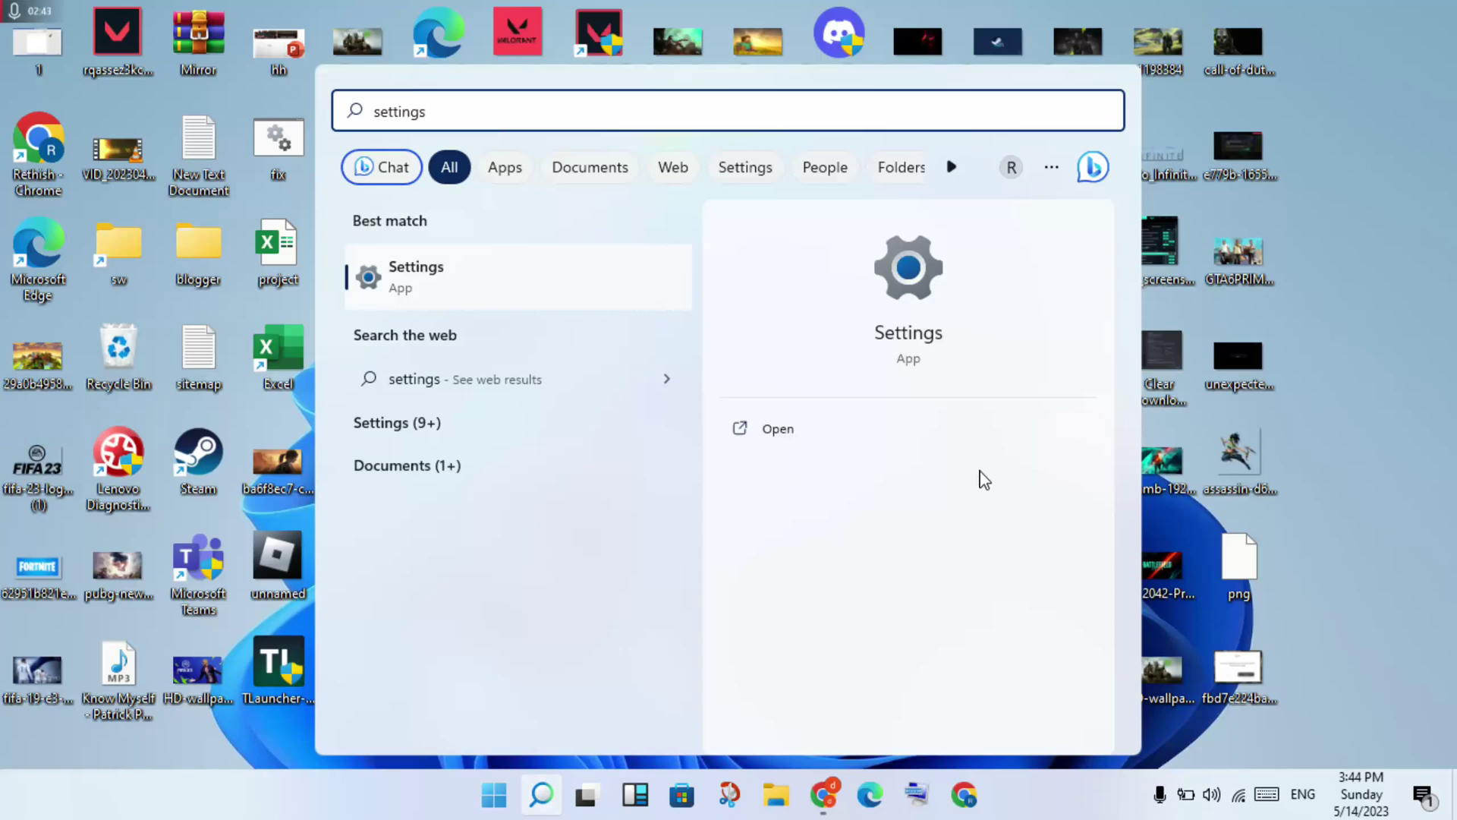
click(882, 438)
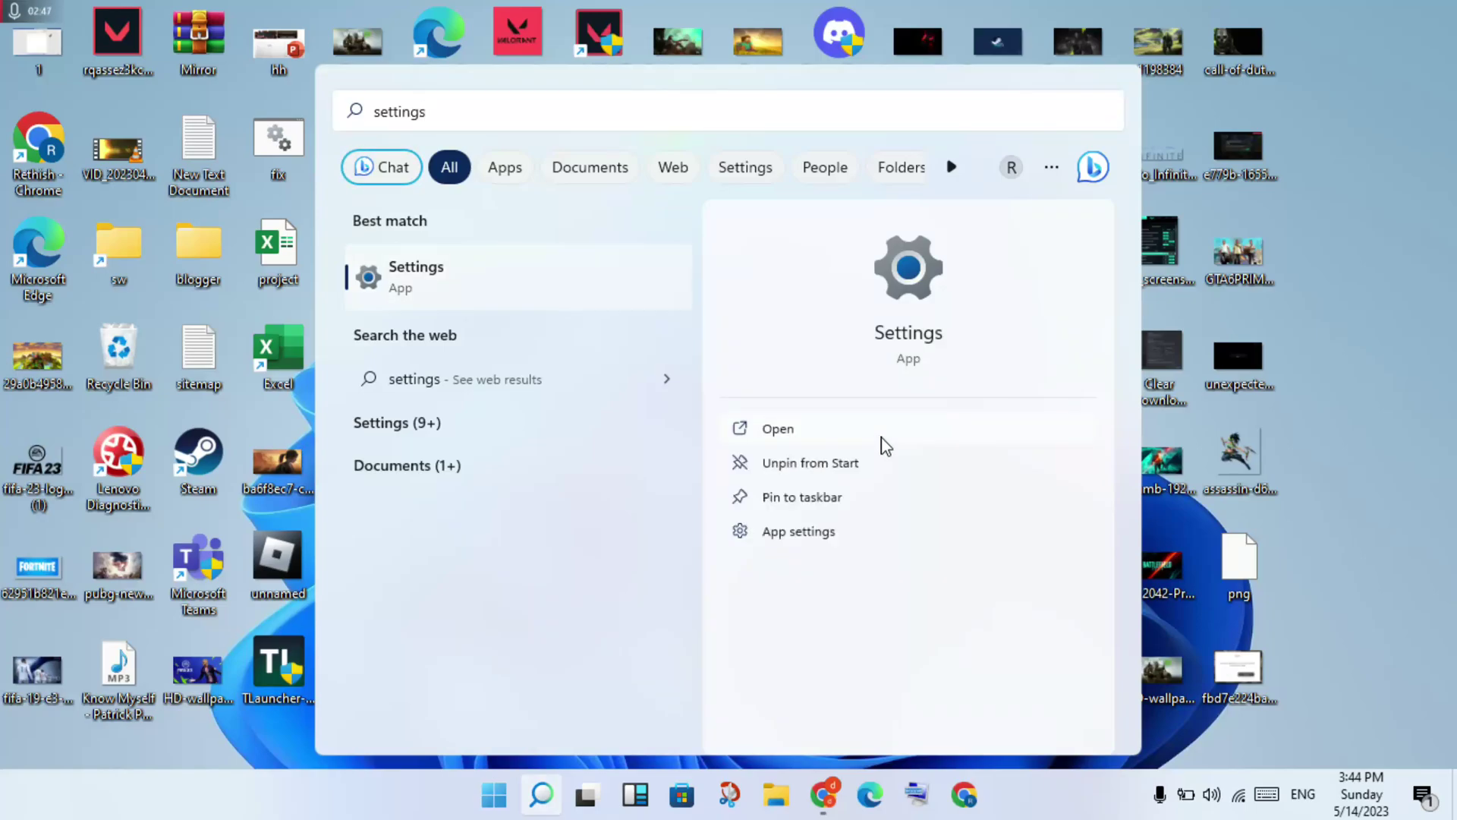
click(882, 438)
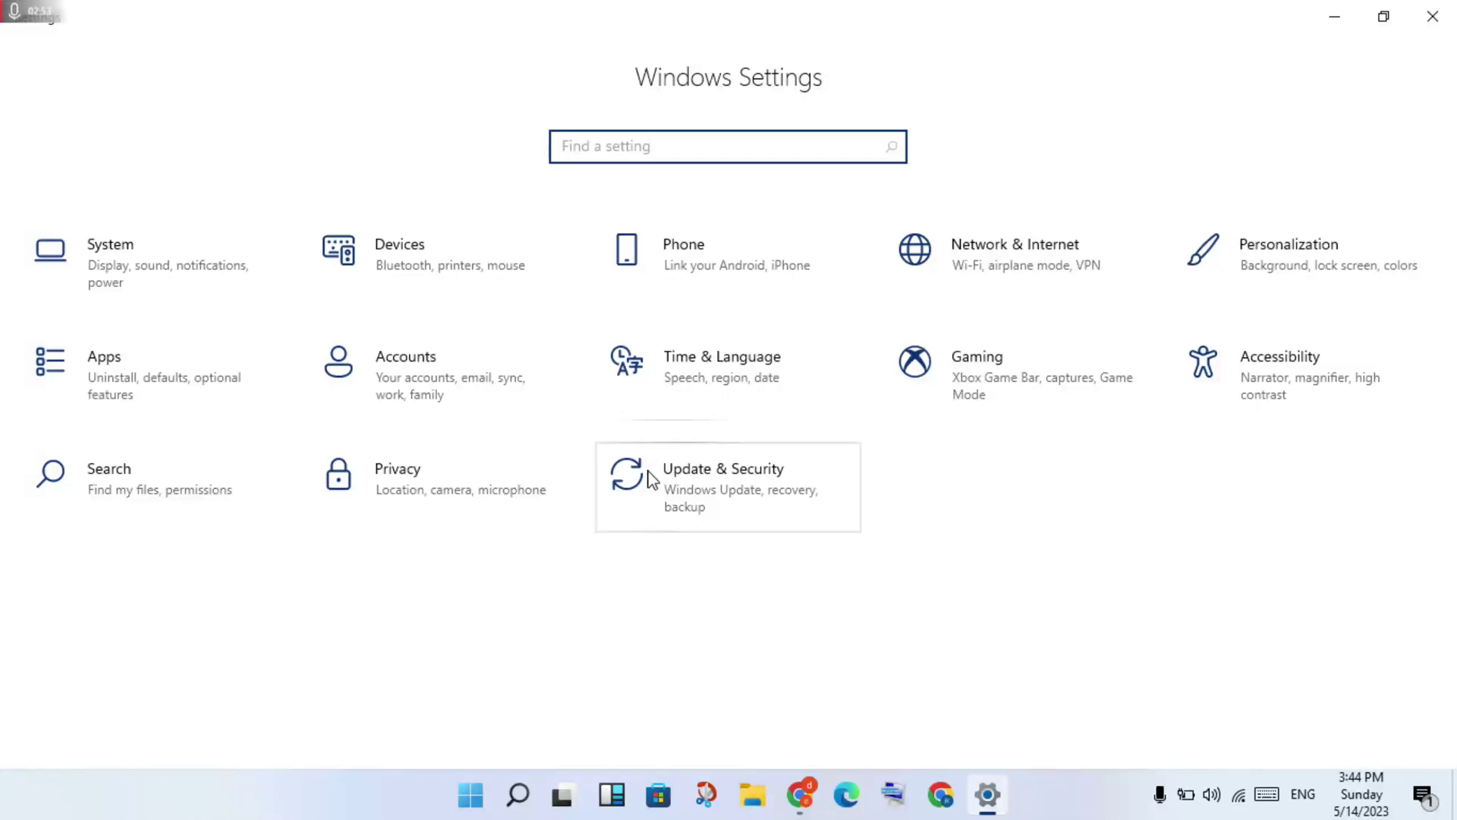
- Go to Network & Internet's Network reset page, then close Settings
click(996, 255)
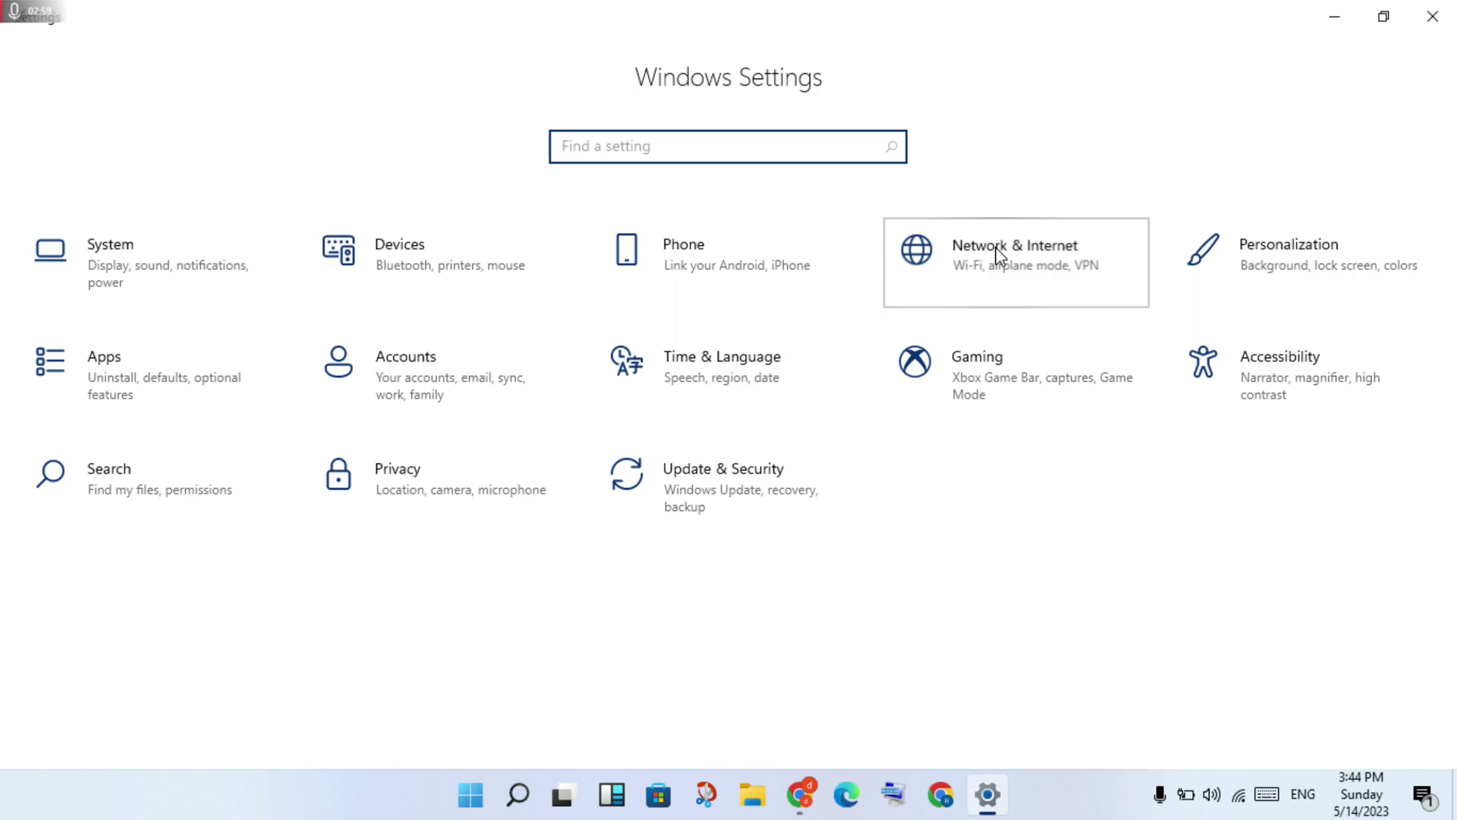
click(997, 255)
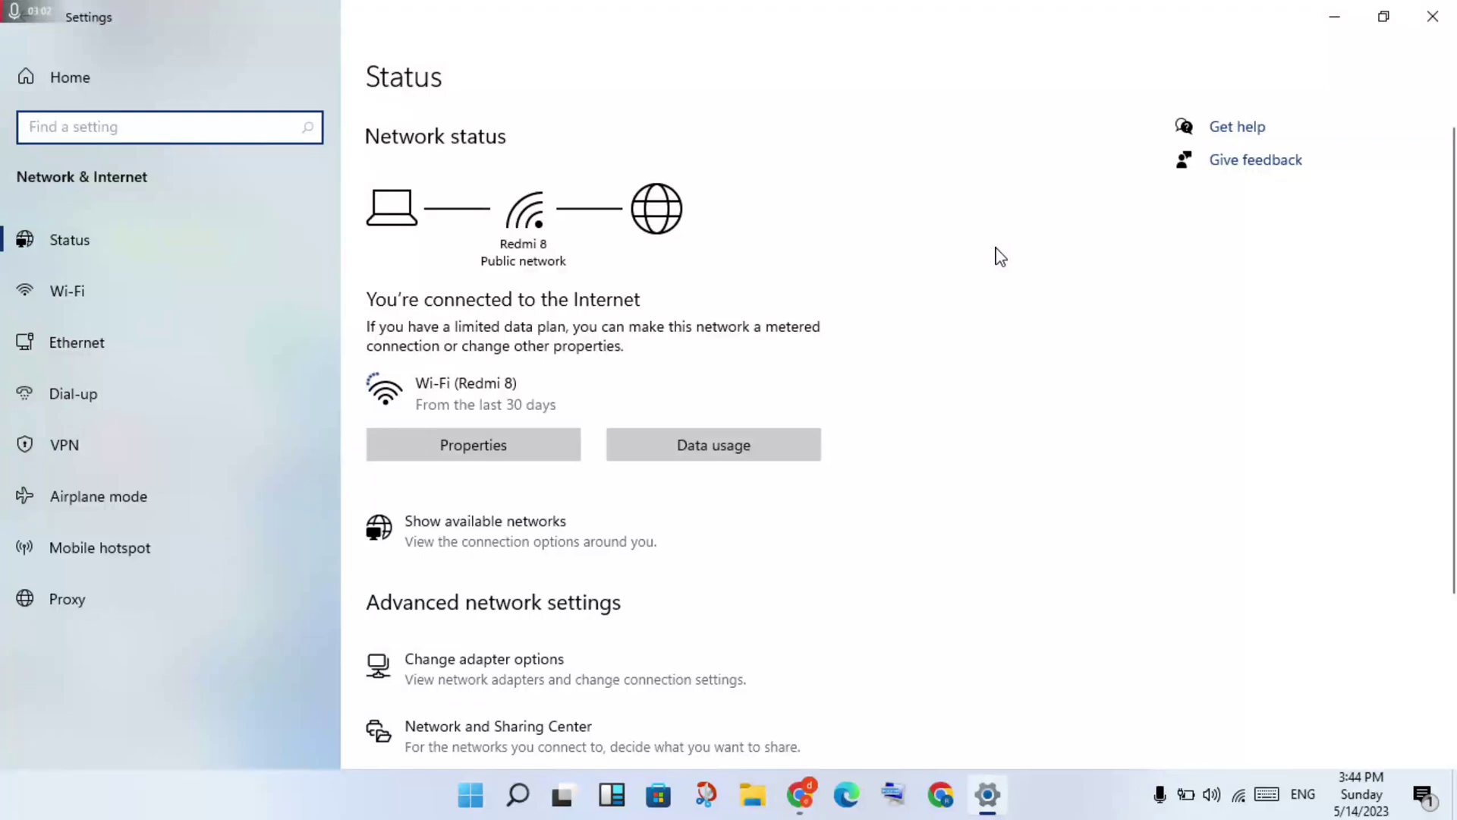
scroll(1000, 258, down, 3)
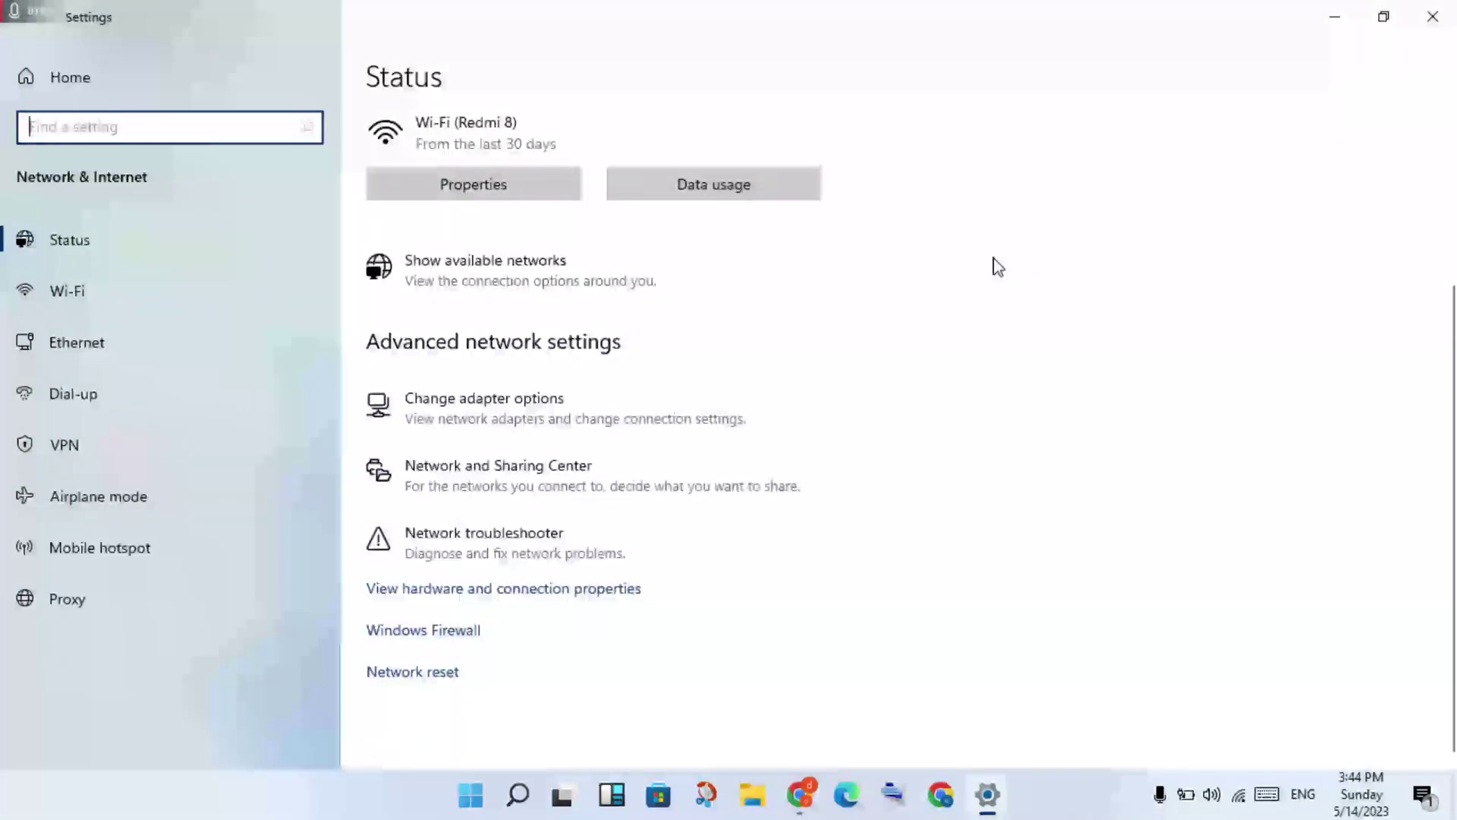
click(408, 679)
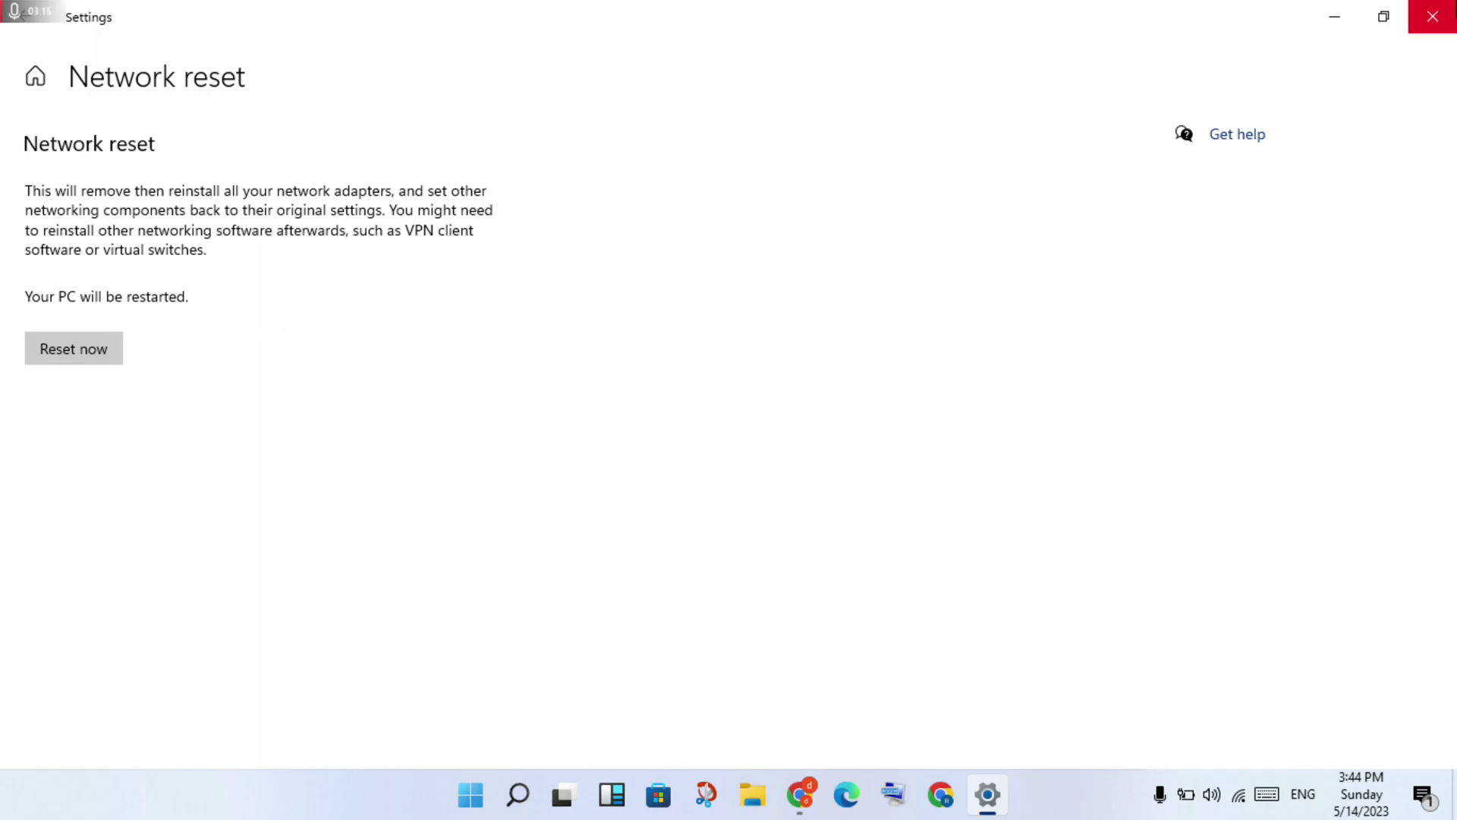
click(1433, 16)
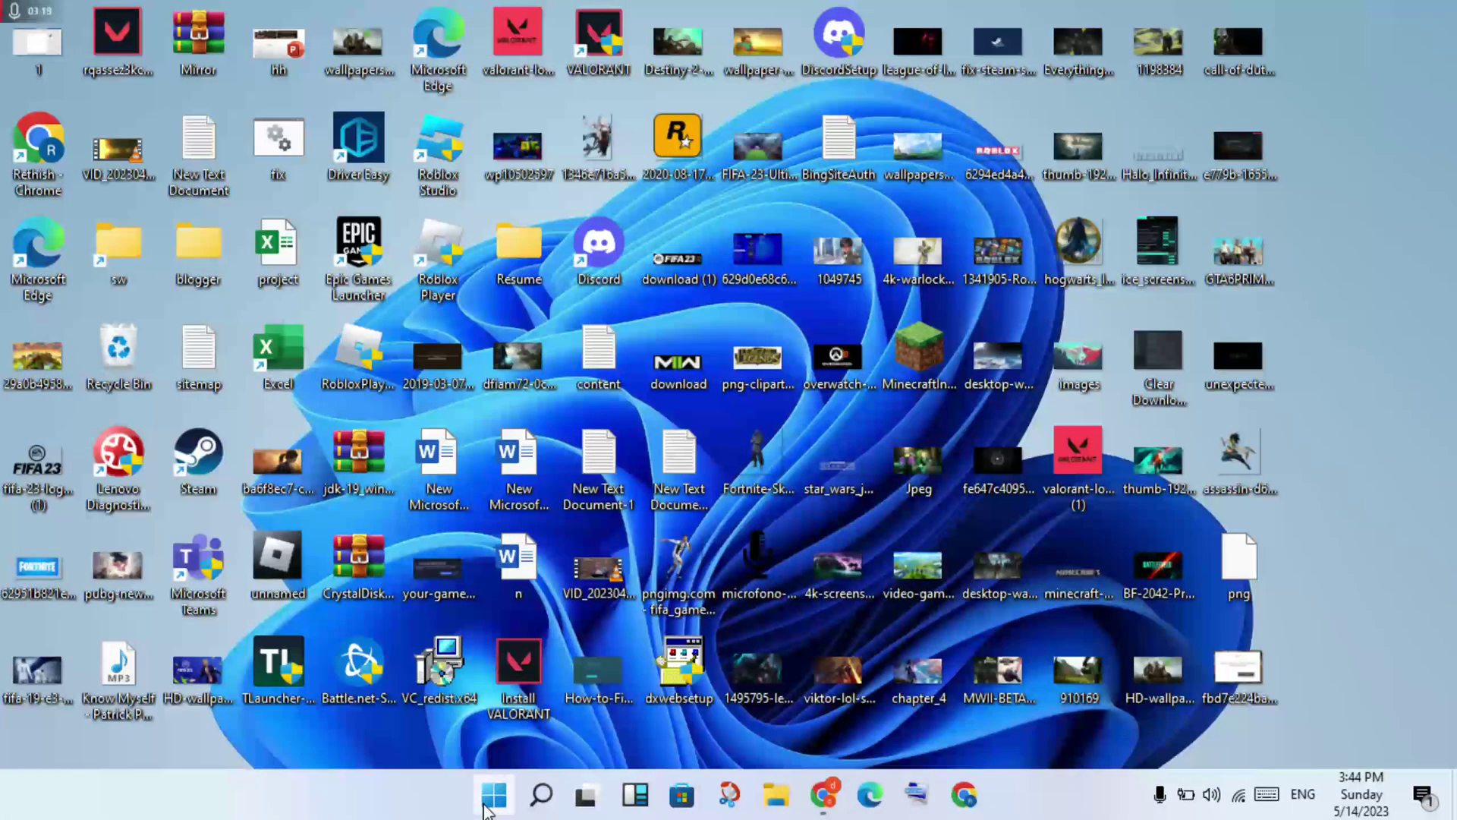
click(487, 806)
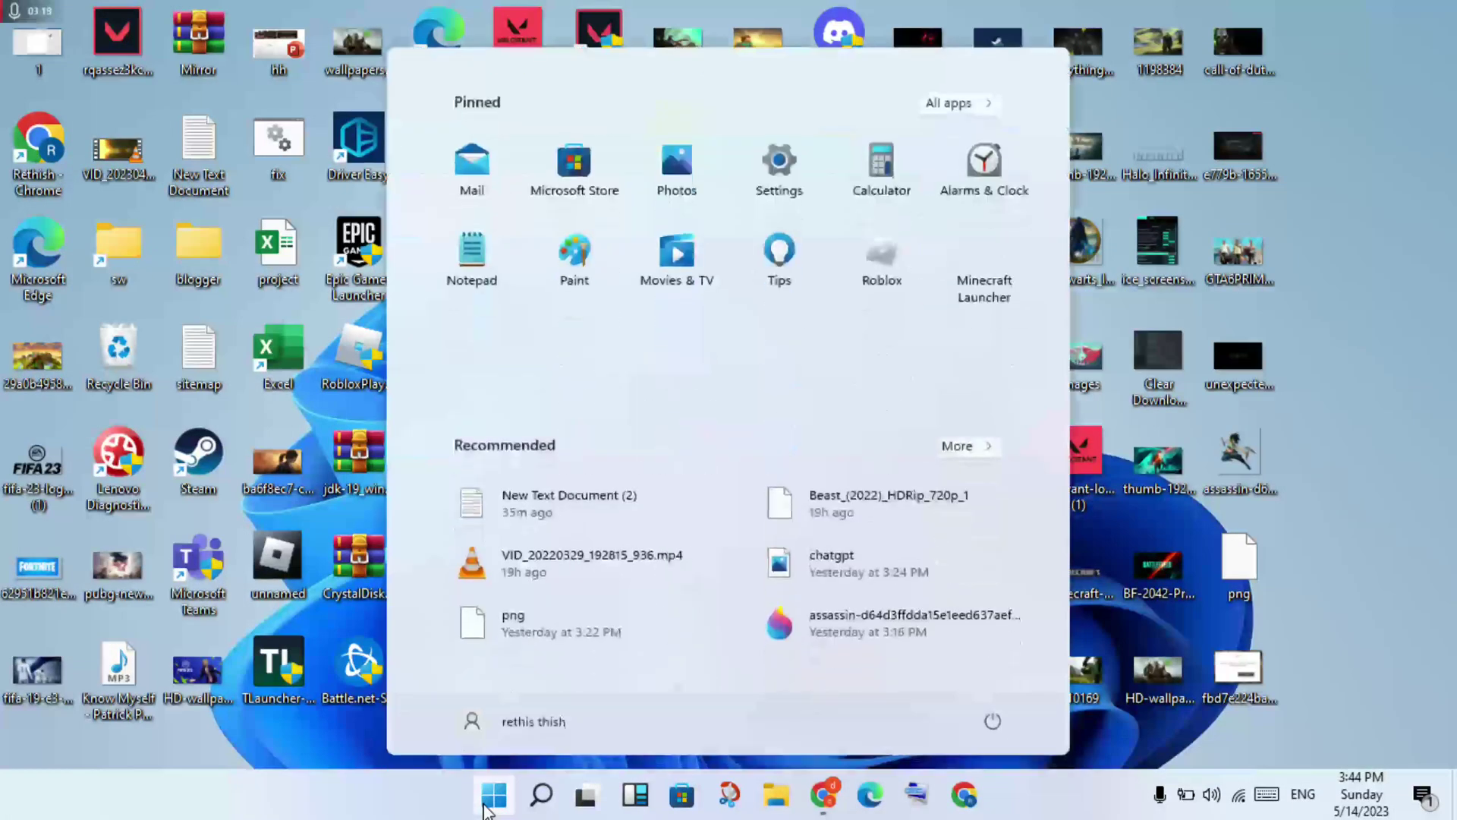
click(993, 723)
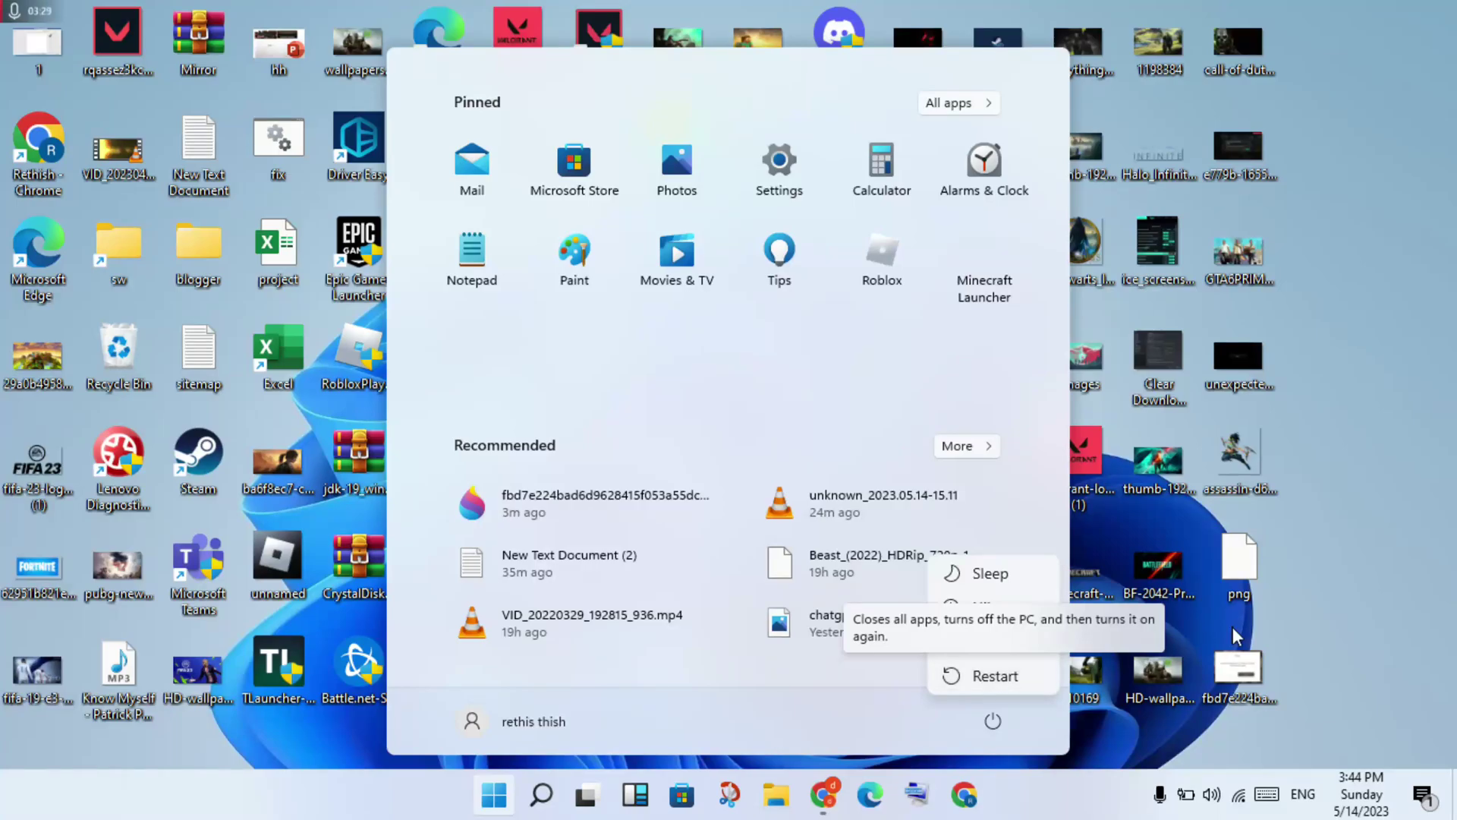
key(Escape)
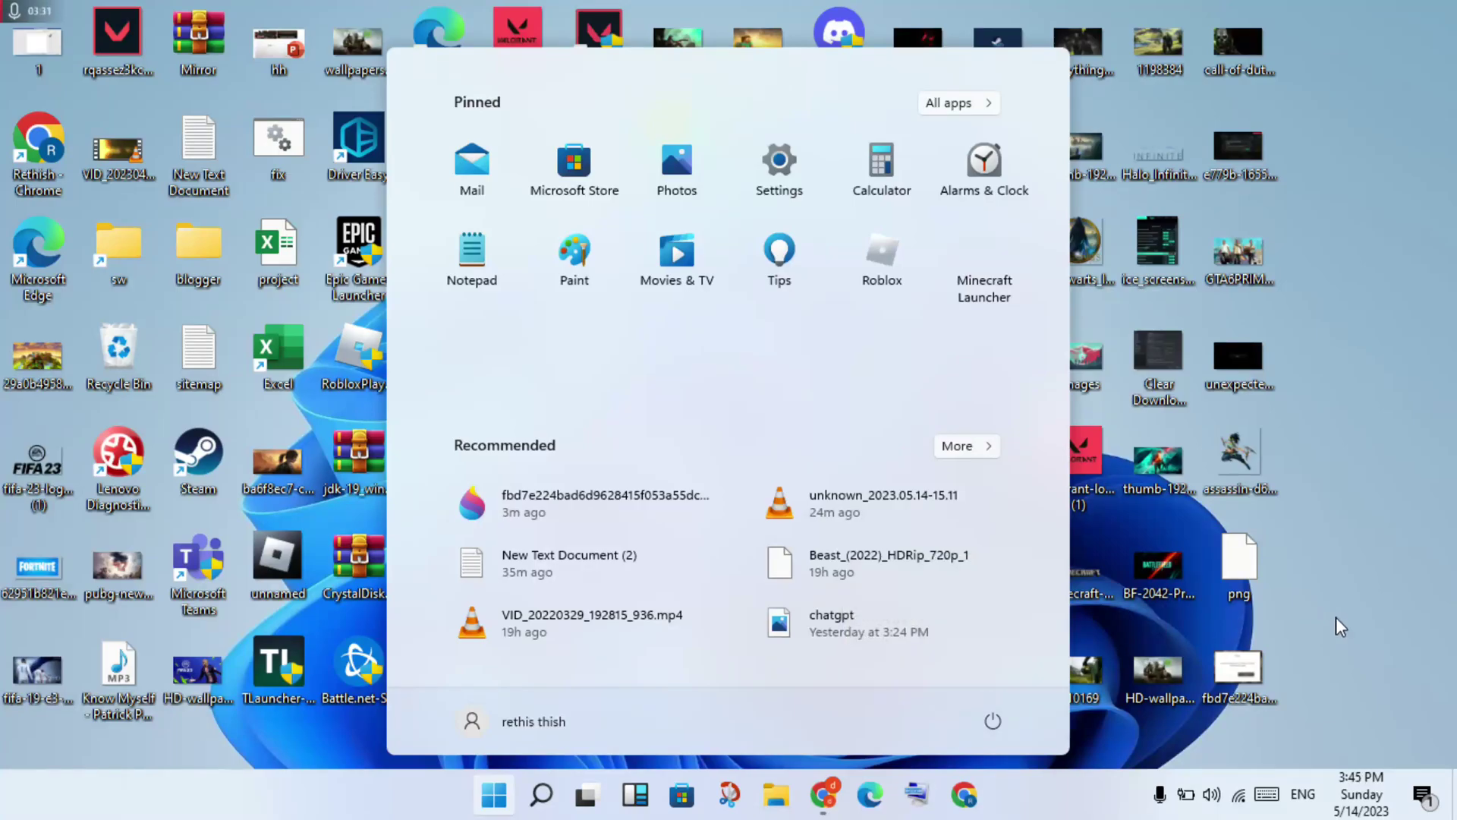
key(Escape)
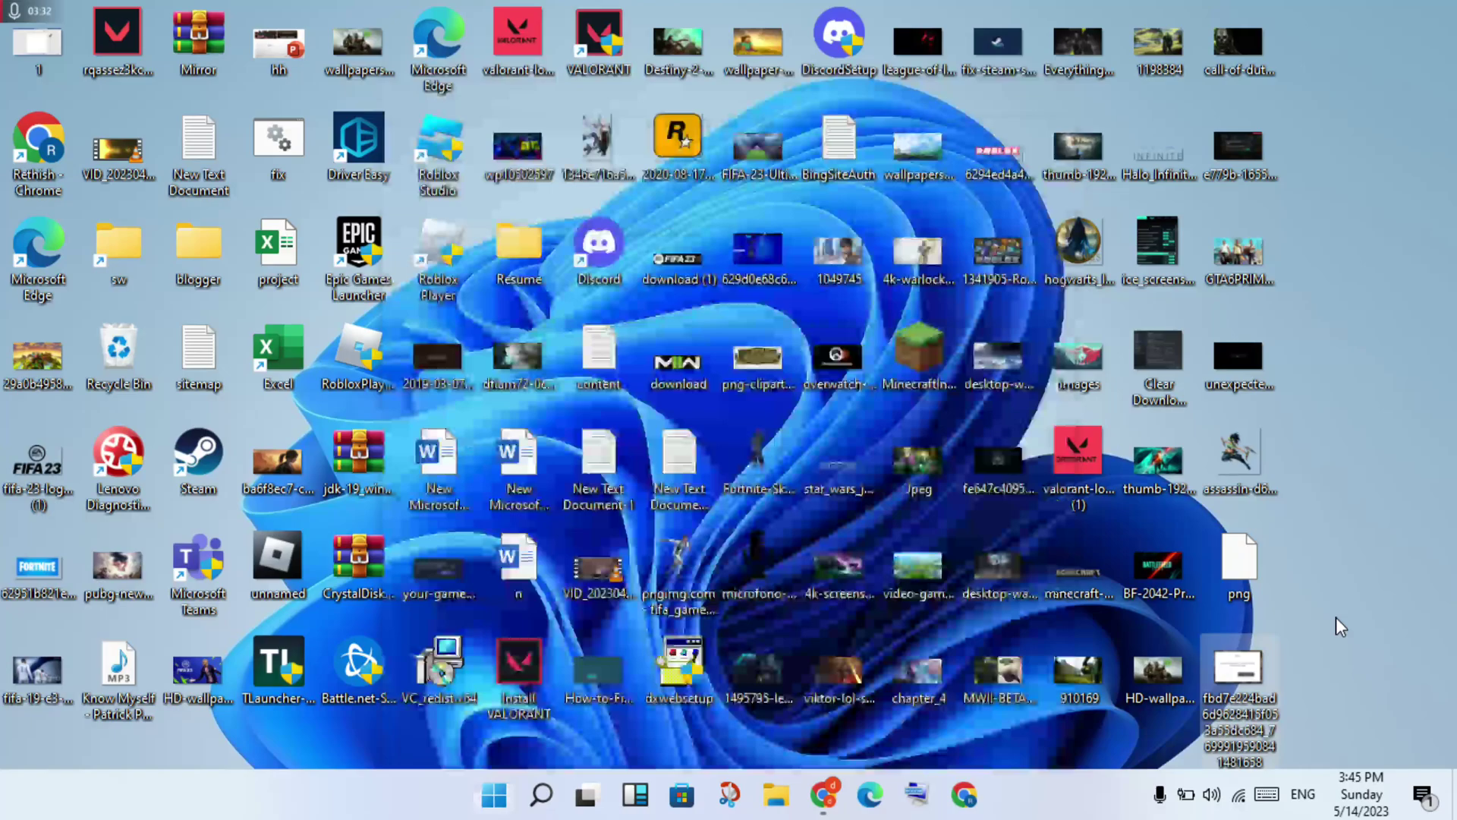